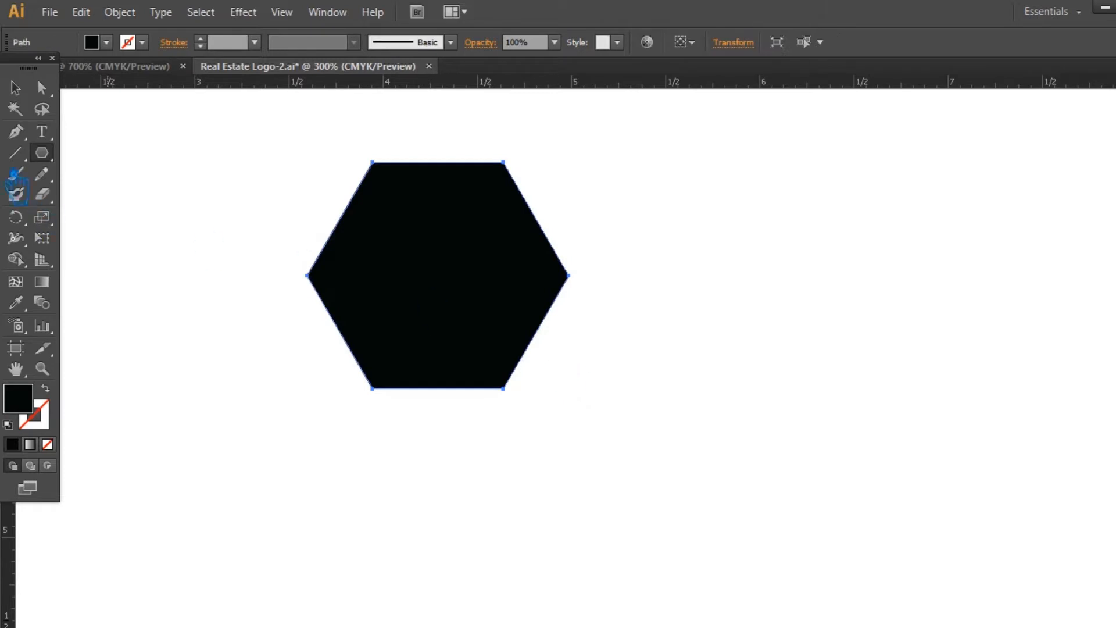
- Rotate the black hexagon so that one corner points straight up and its two side edges are vertical
click(16, 87)
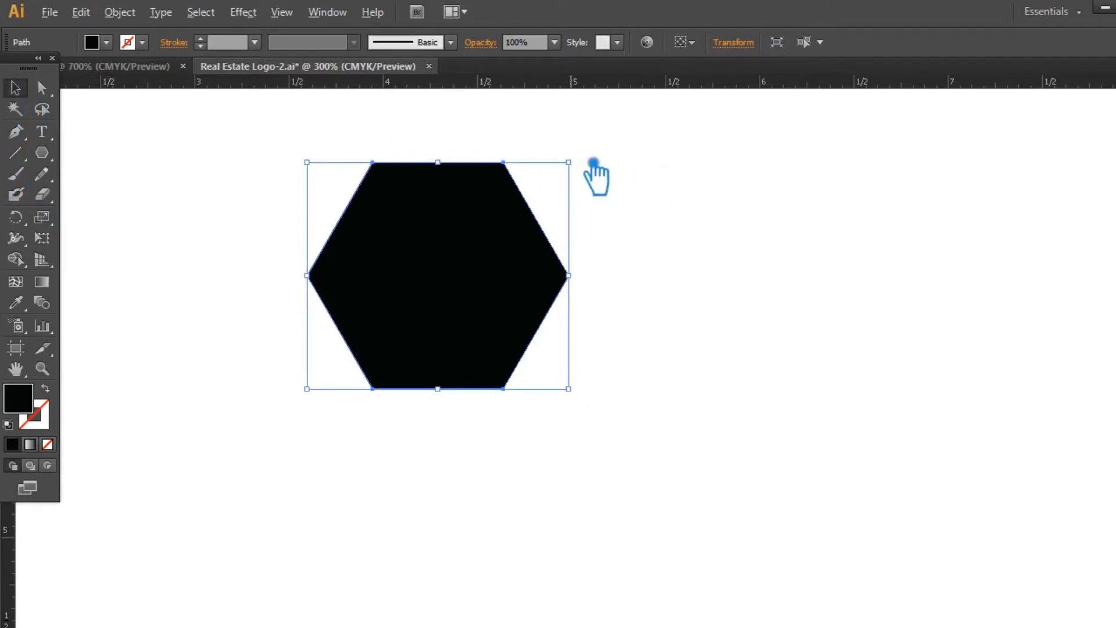
drag(575, 233, 538, 381)
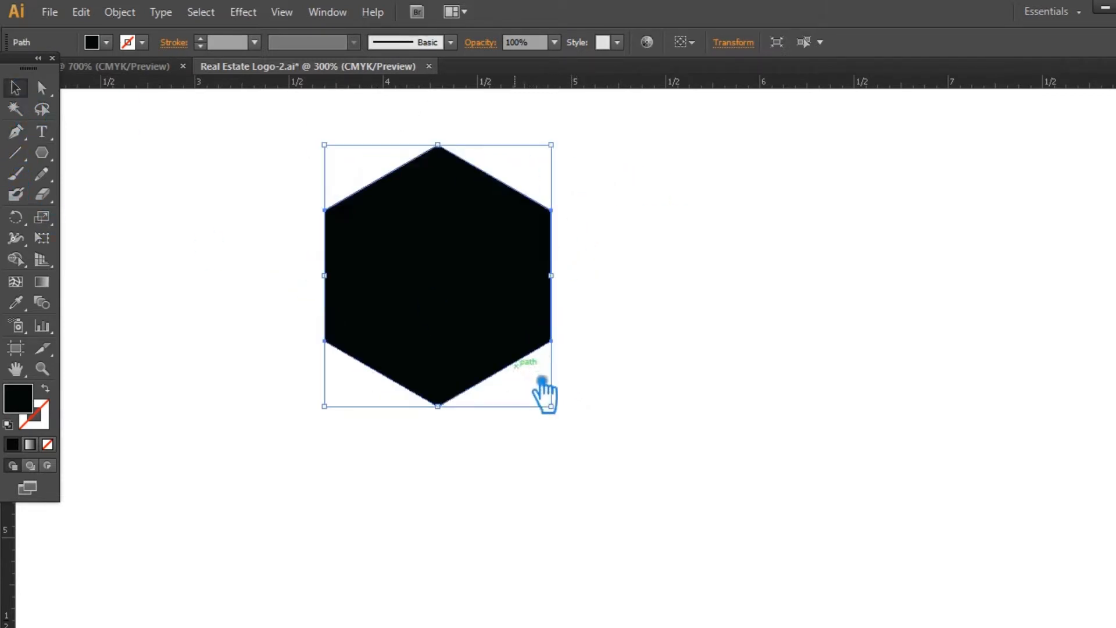
key(a)
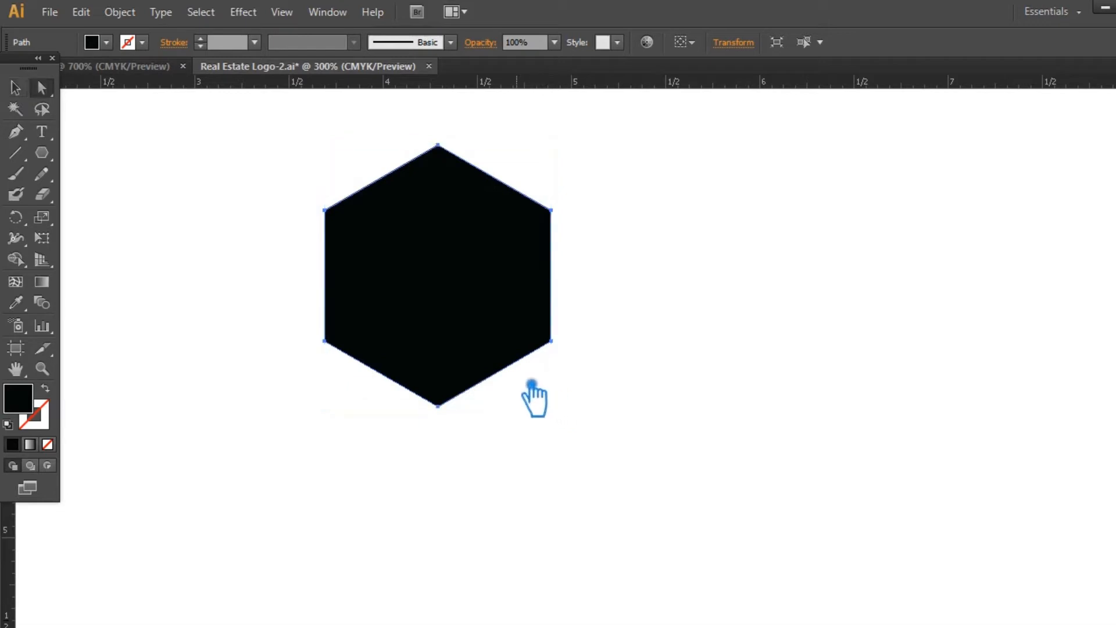
key(p)
click(454, 419)
click(738, 398)
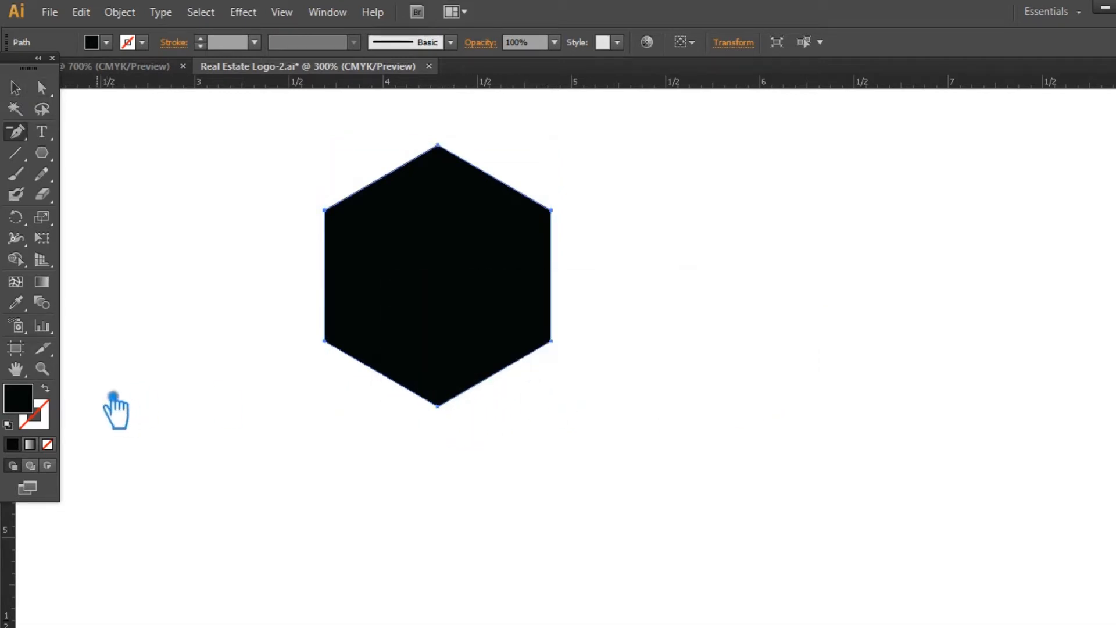
- Show the guides and delete the hexagon's lowest anchor point on the vertical centre guide
key(v)
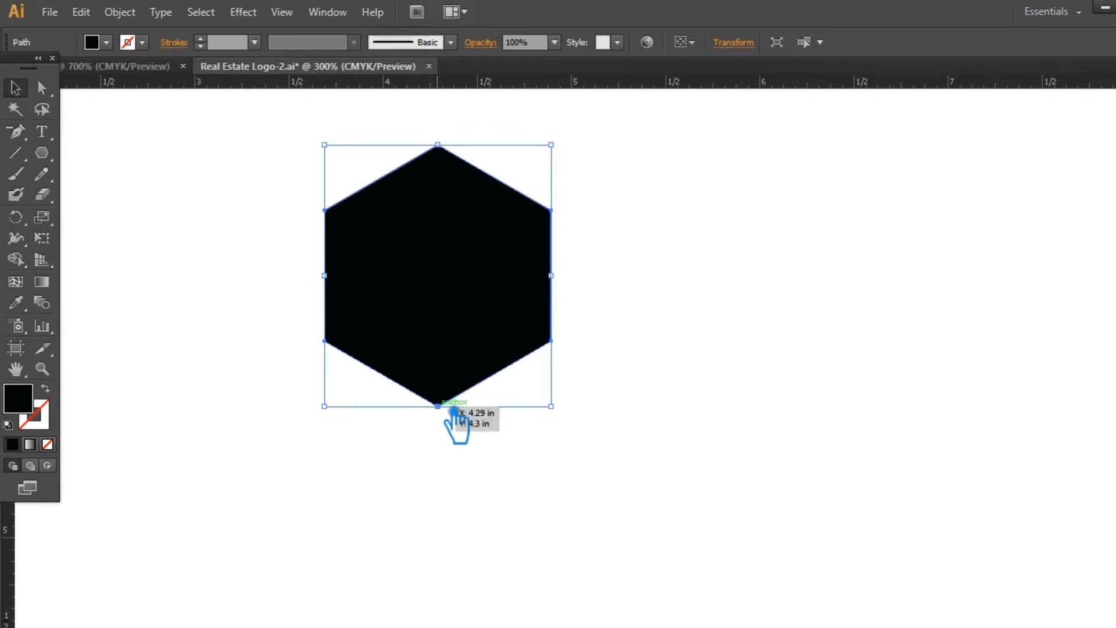
key(ctrl+semicolon)
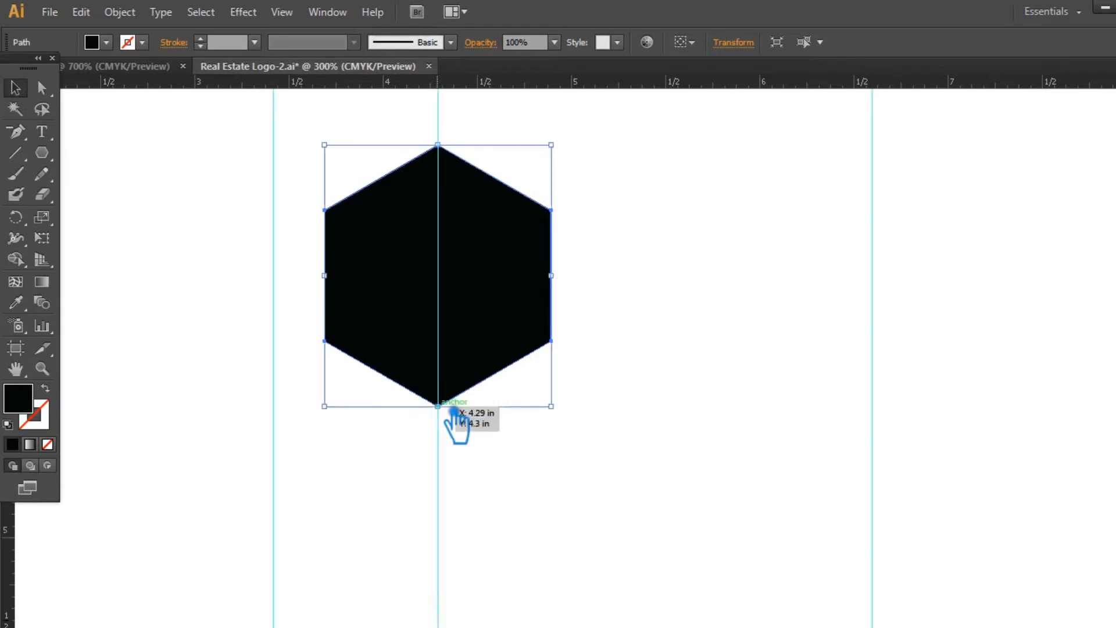
key(p)
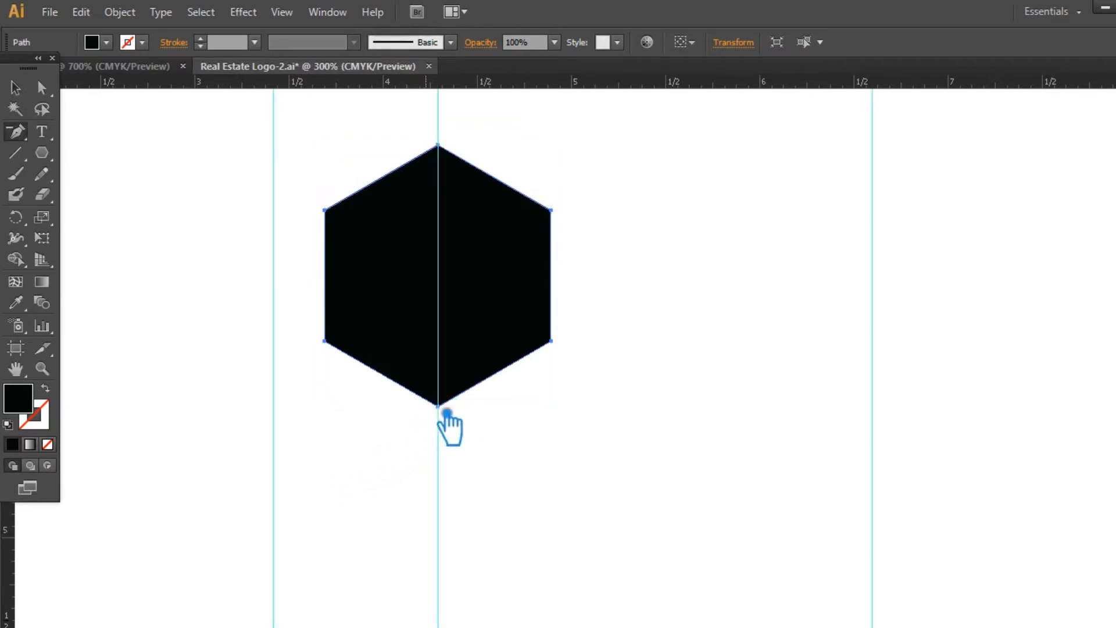
click(438, 405)
- Lower the shape's two base corners evenly to lengthen the house walls, and save the document
key(a)
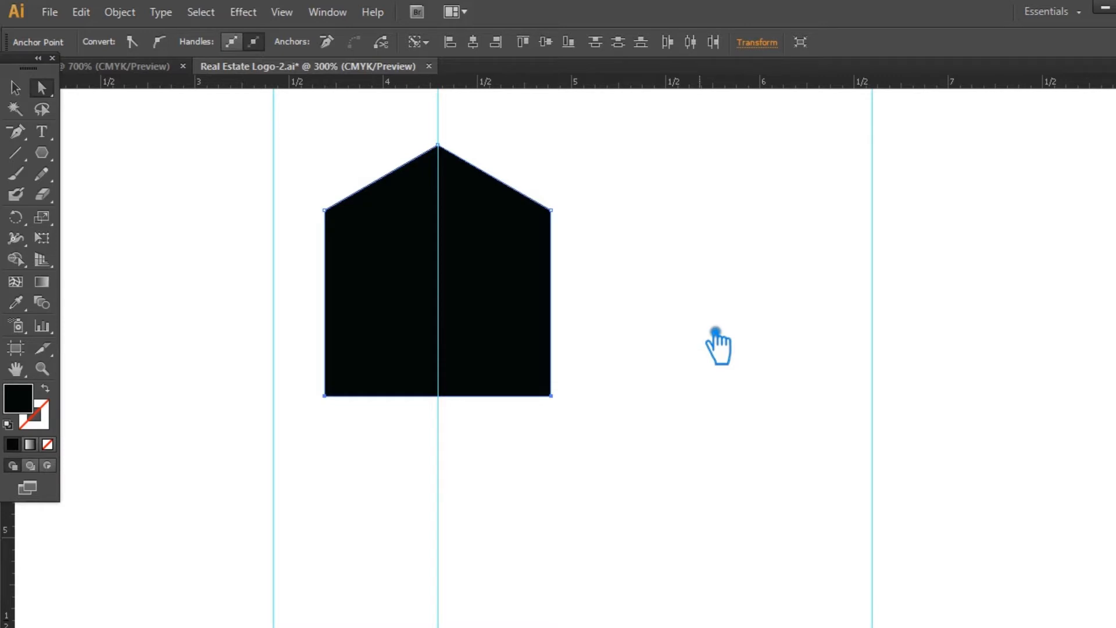
key(v)
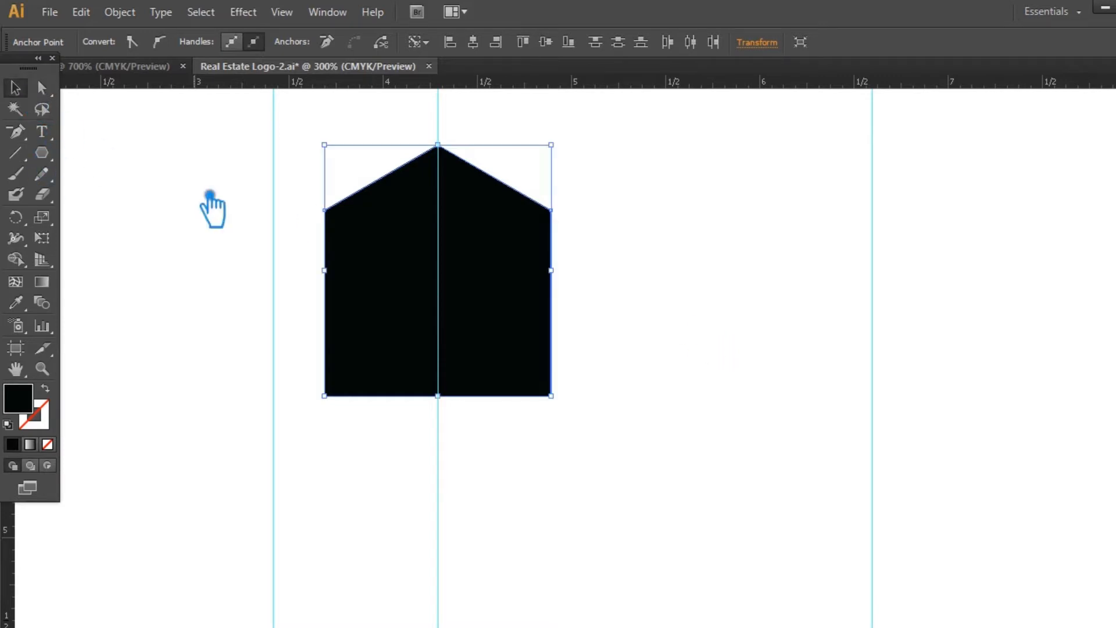
click(209, 200)
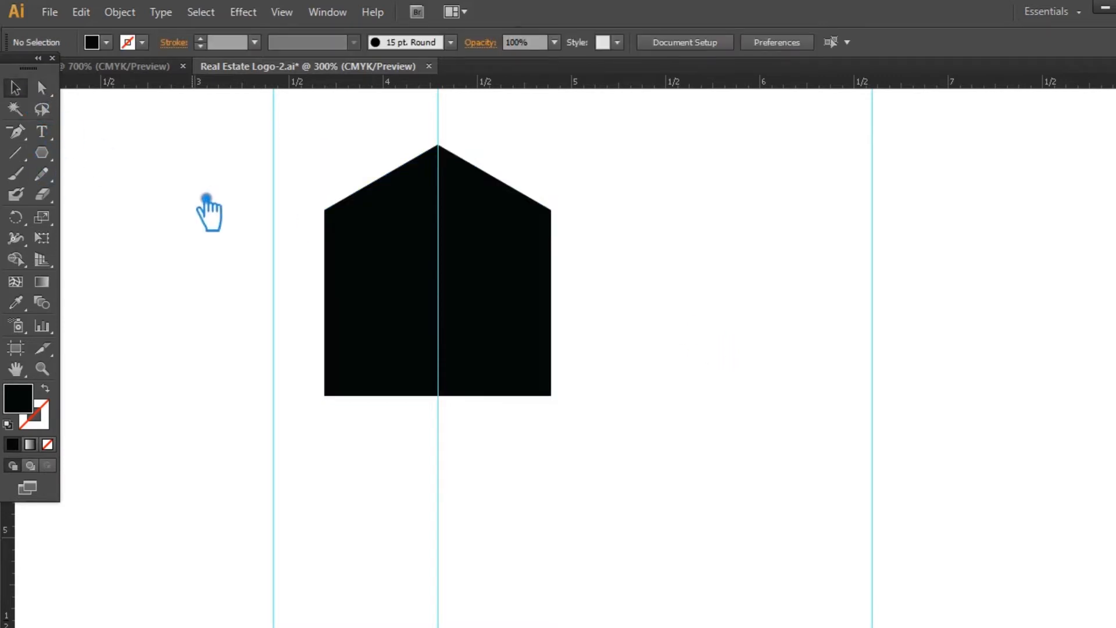
key(ctrl+s)
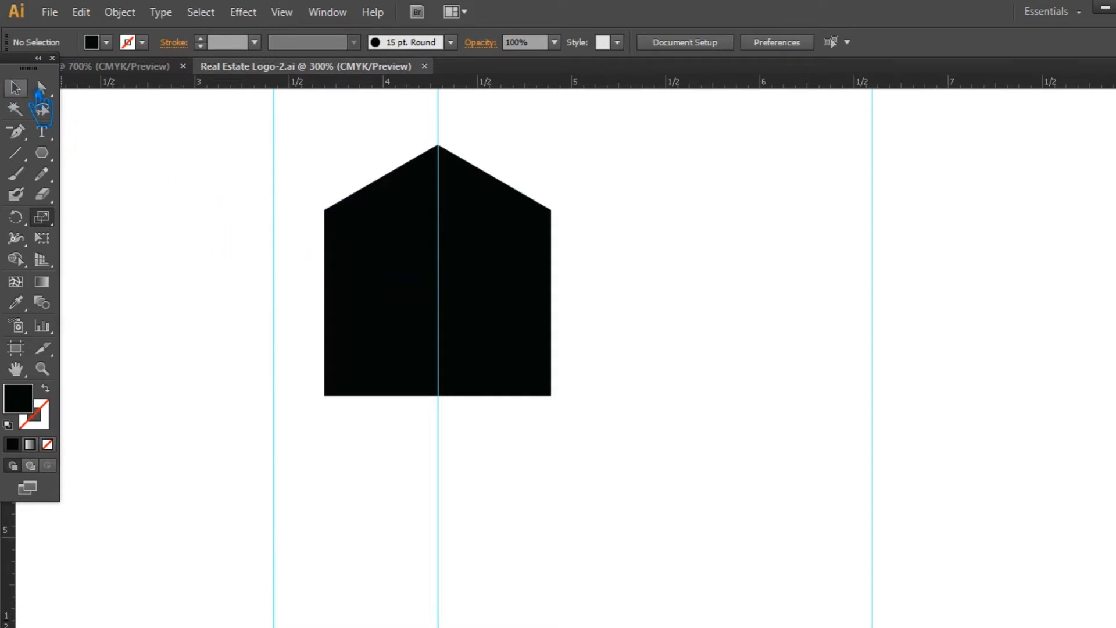
- Swap the house shape's black fill to a stroke and set the stroke weight to 10 pt
key(ctrl+a)
click(45, 388)
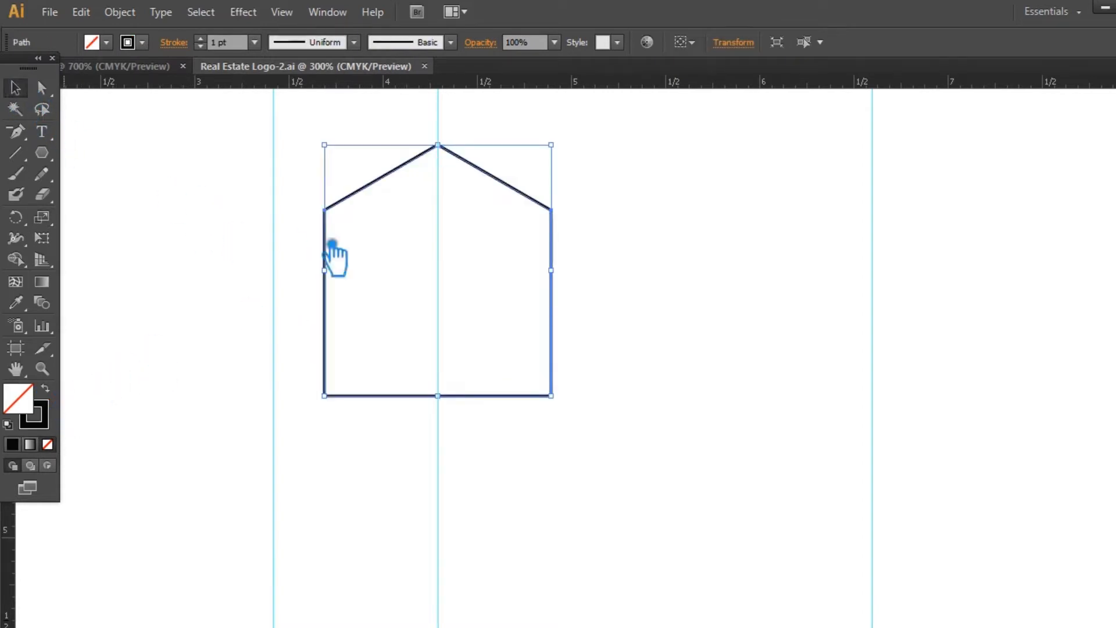
click(255, 41)
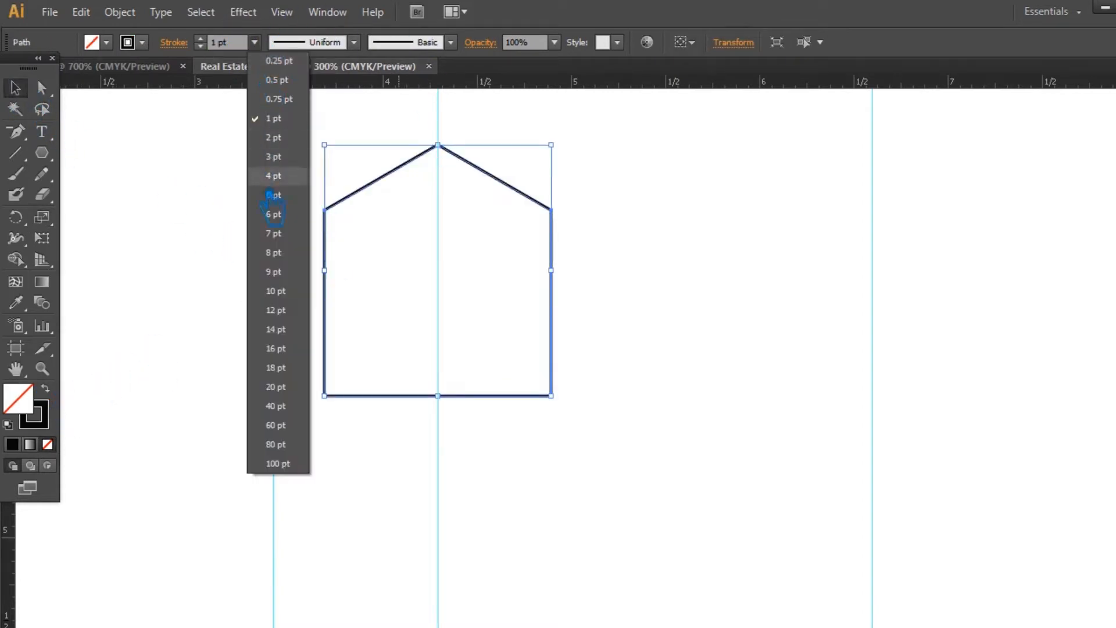
click(297, 296)
click(215, 302)
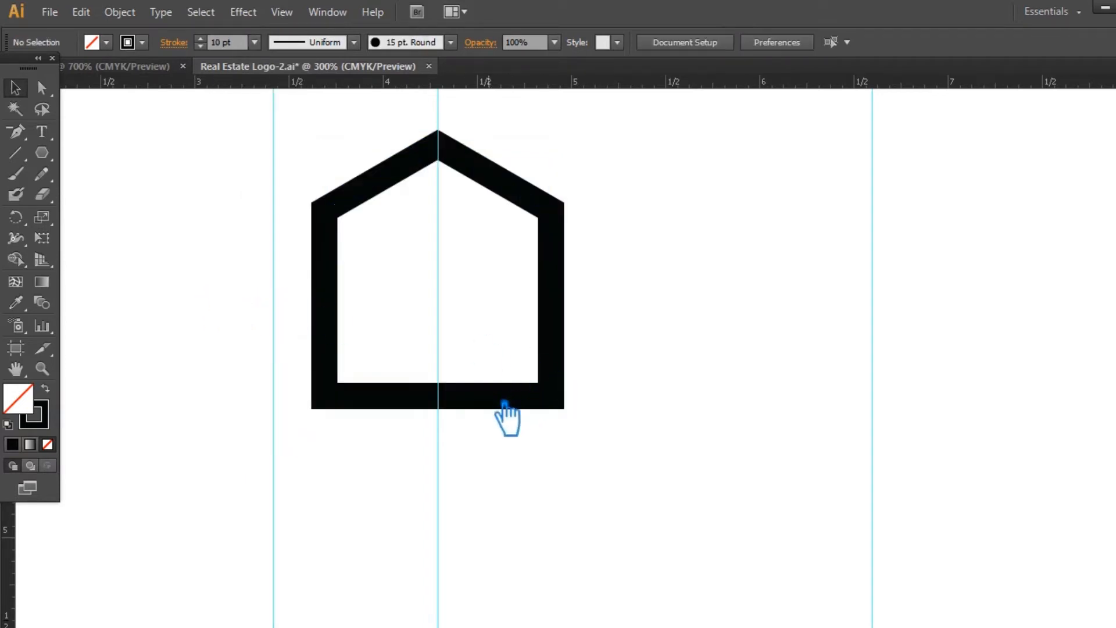
- Enlarge the house outline moderately and proportionally about its centre, and save the document
drag(505, 401, 498, 464)
click(484, 458)
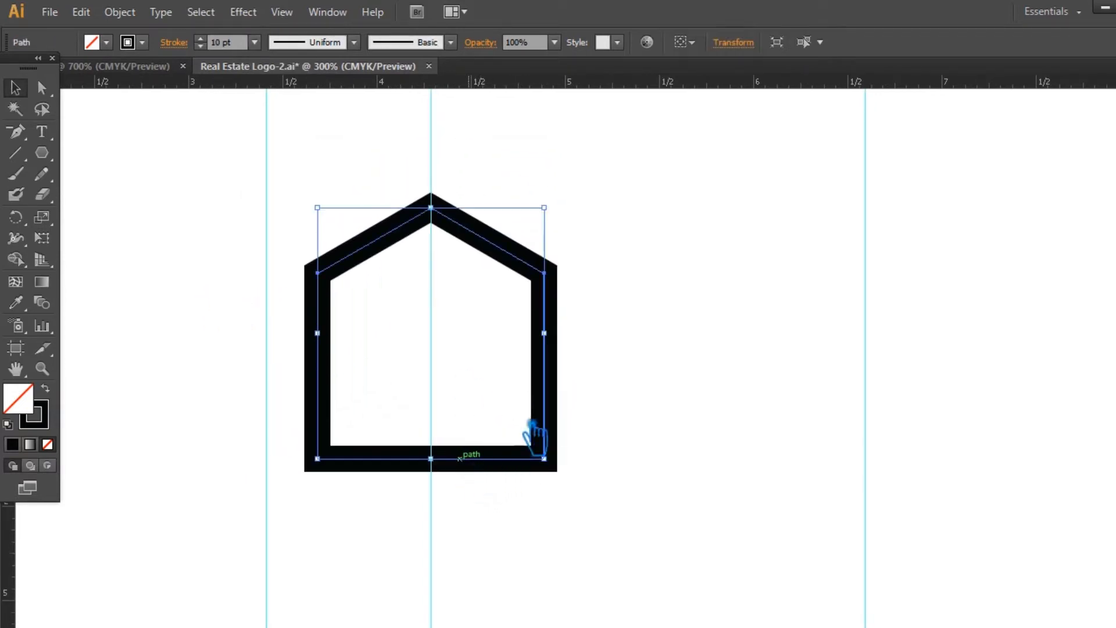
drag(558, 218, 598, 162)
click(716, 330)
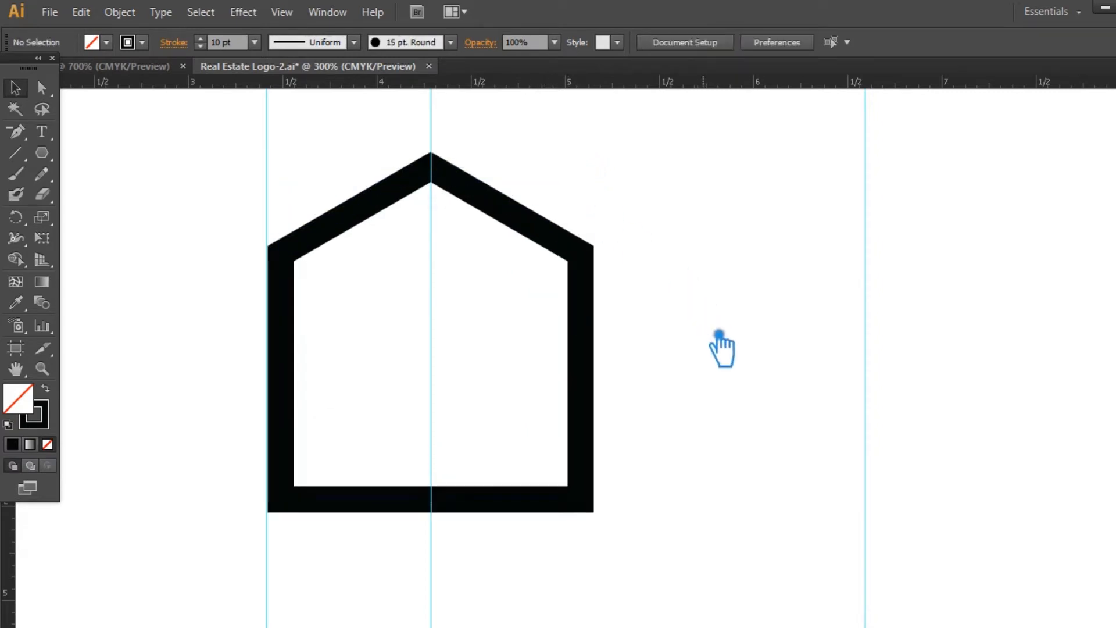
click(593, 282)
drag(599, 175, 601, 209)
click(678, 291)
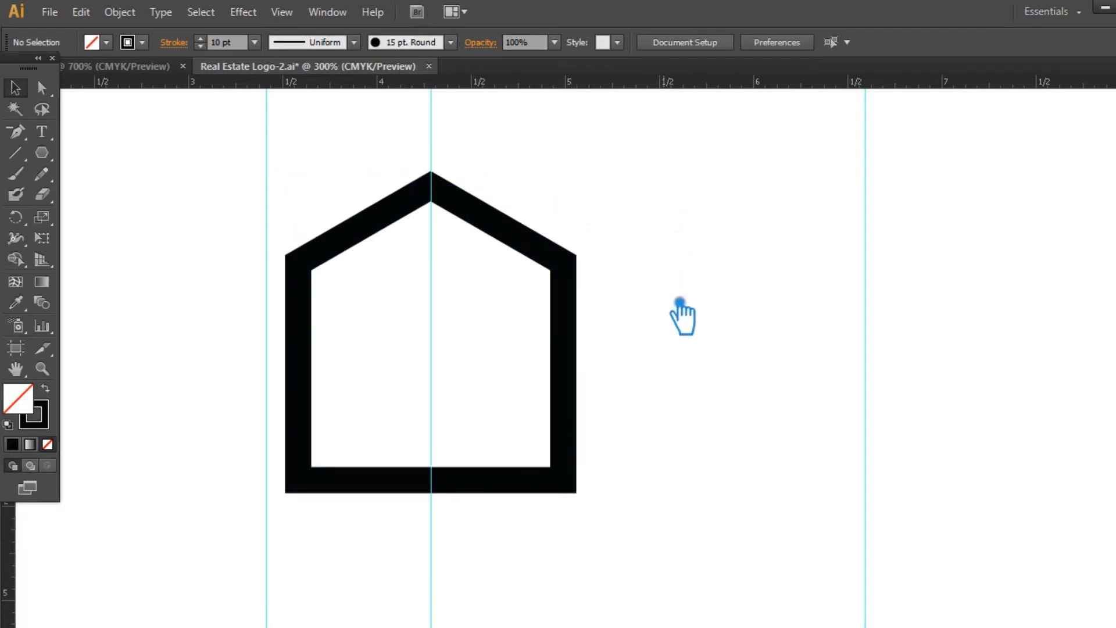
key(ctrl+s)
key(s)
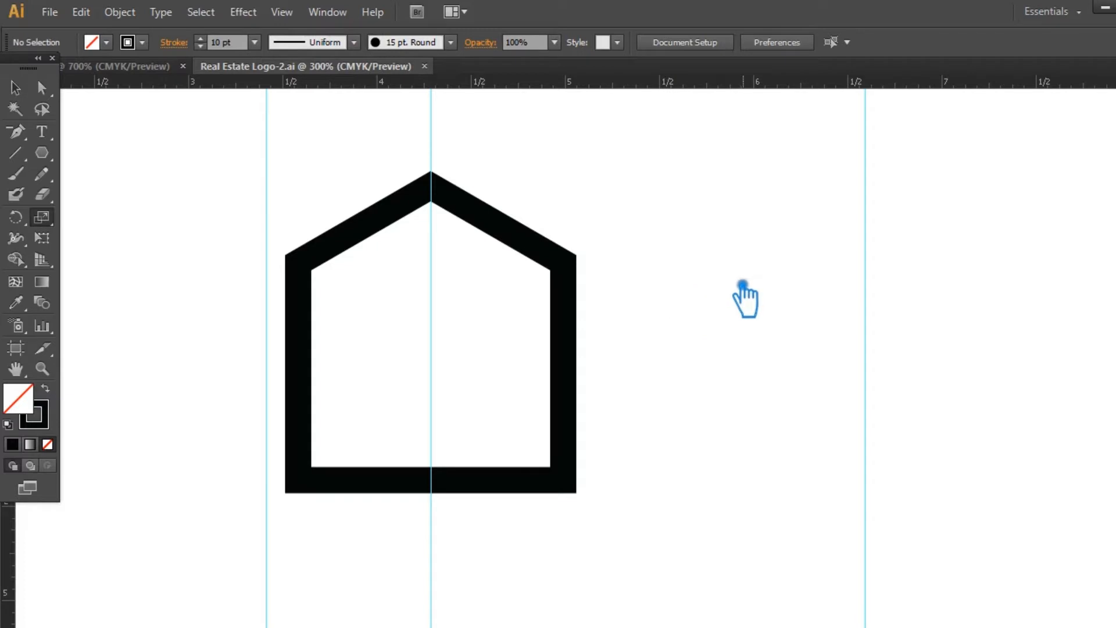
- Duplicate the house outline in front of itself and scale the copy up proportionally from its centre so it surrounds the original
click(15, 88)
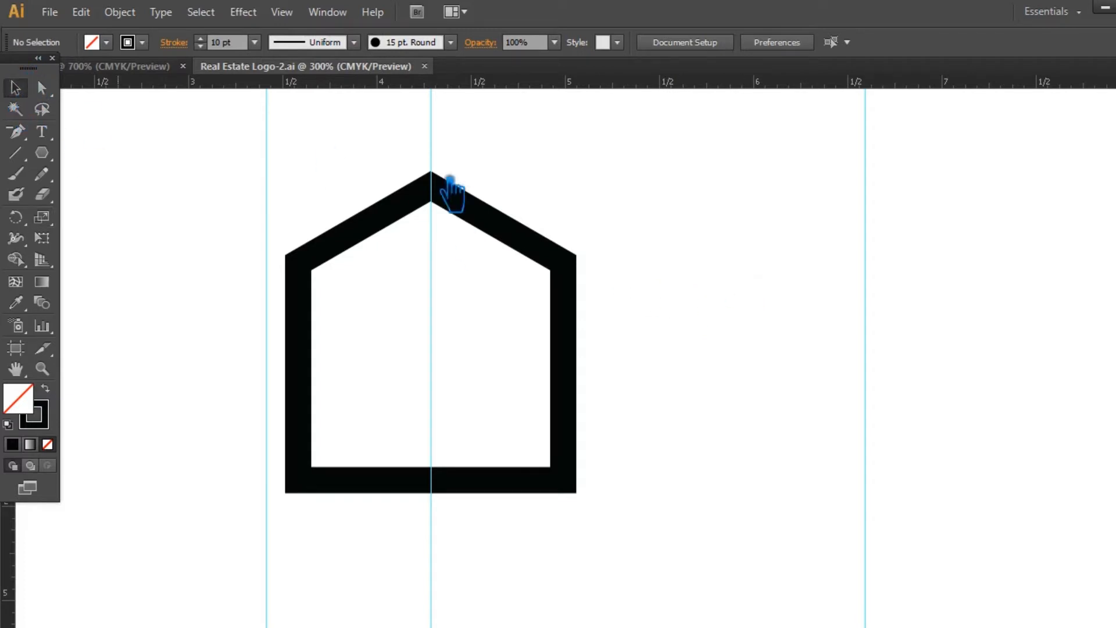
click(564, 266)
key(ctrl+c)
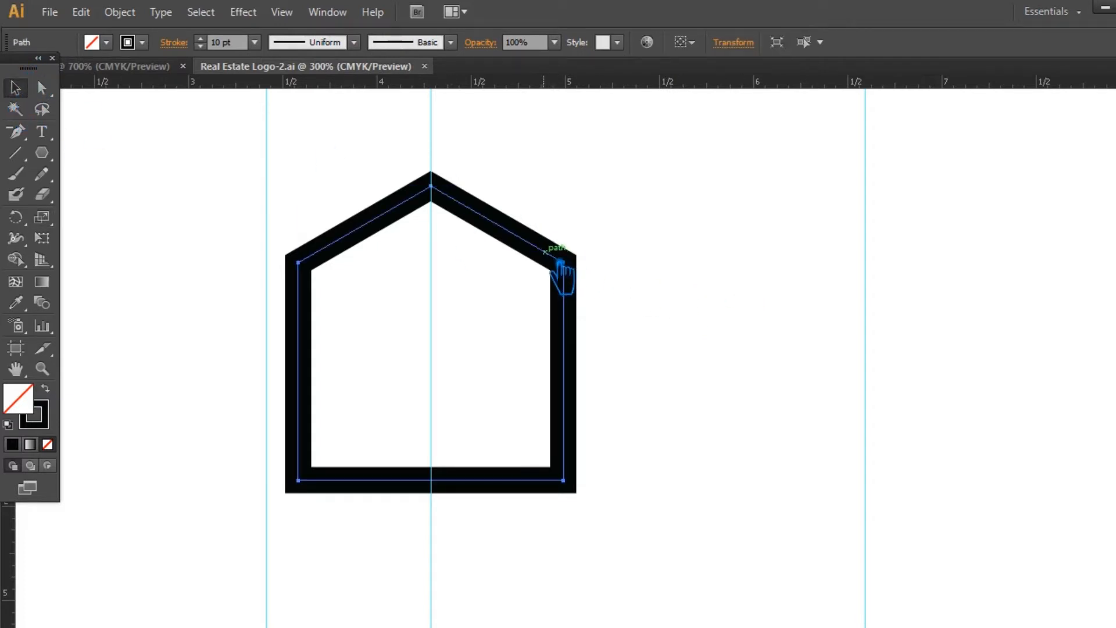
key(ctrl+f)
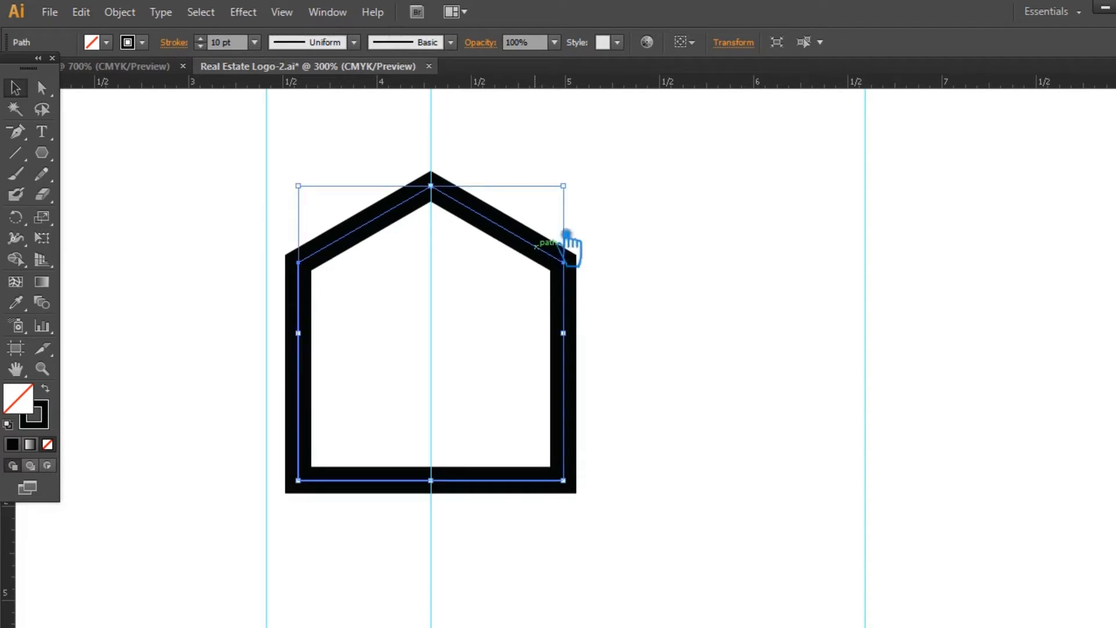
drag(582, 194, 682, 119)
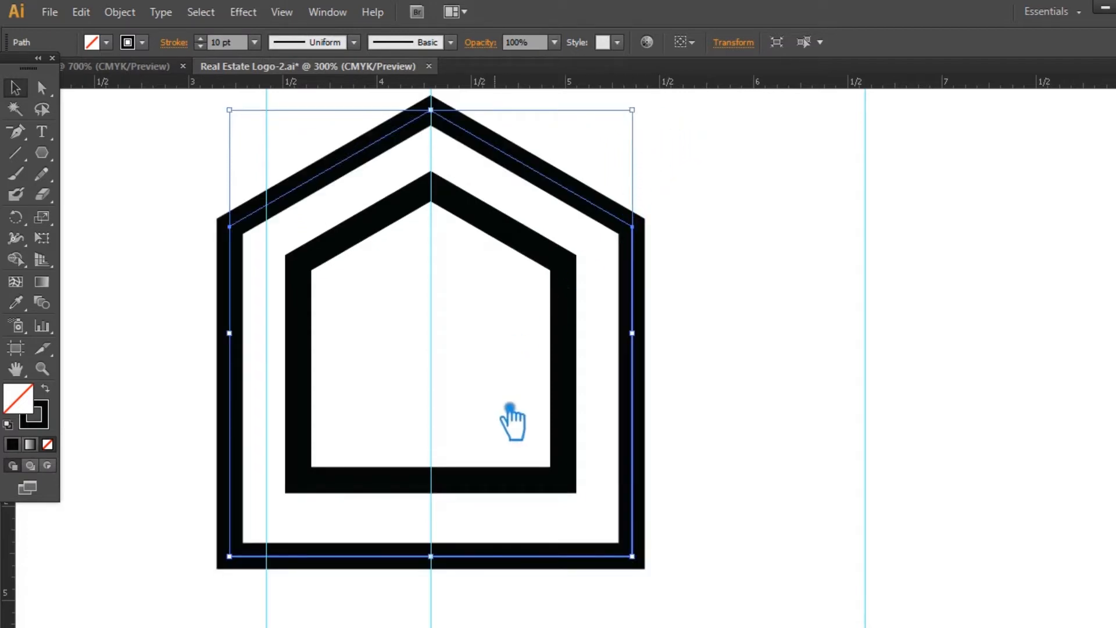
- Delete the larger outline's two bottom corner anchors and move the remaining roof line down until its peak matches the inner house's peak
key(a)
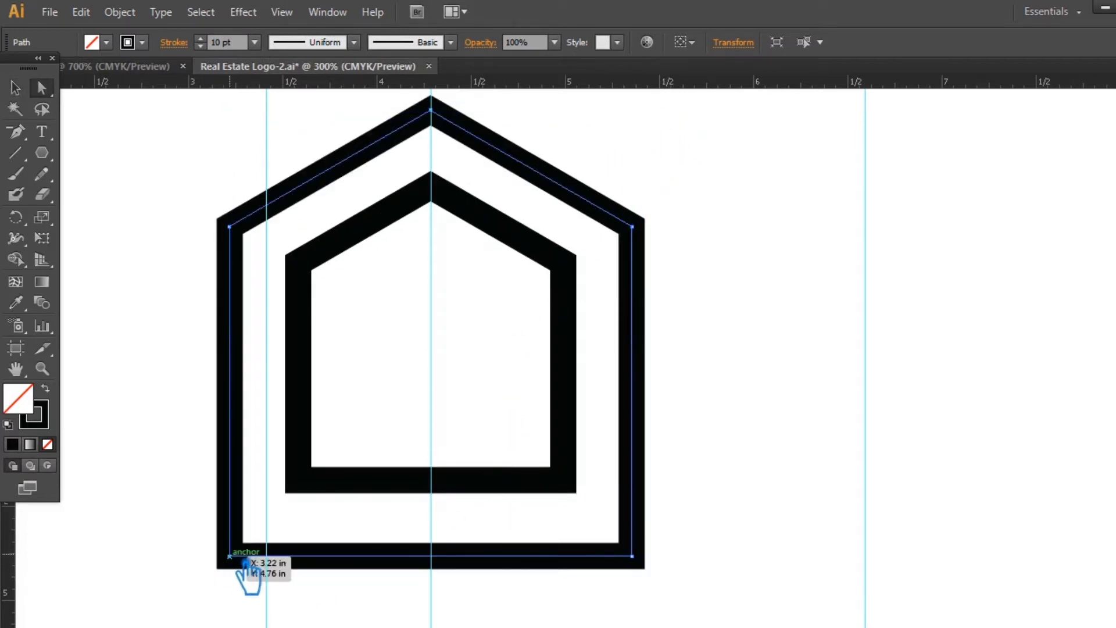
click(231, 557)
shift+click(633, 557)
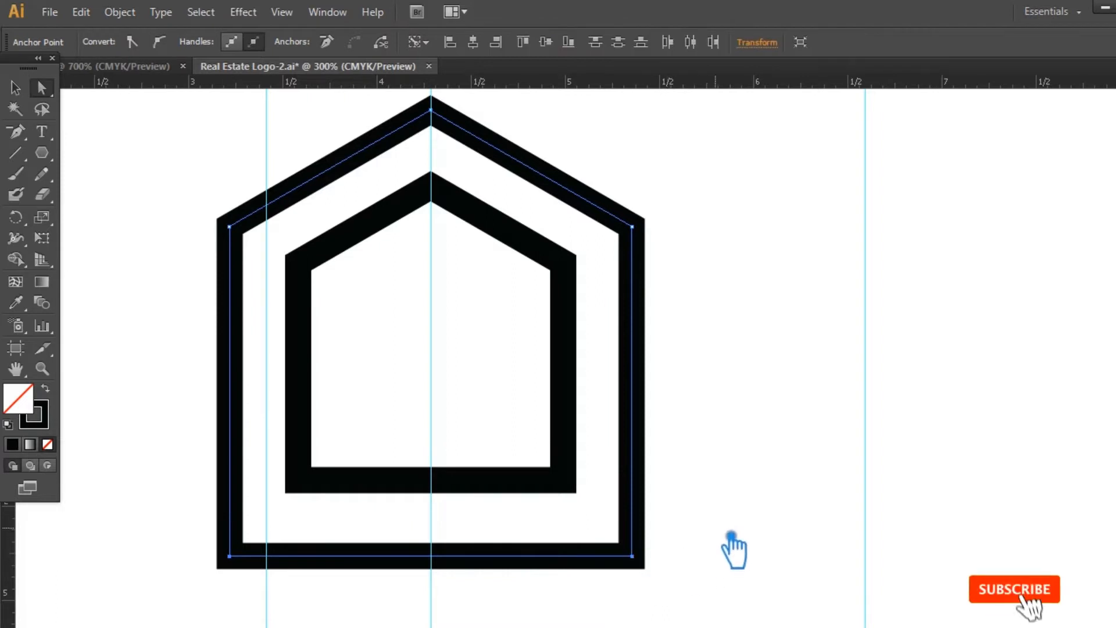
key(Delete)
key(v)
click(732, 239)
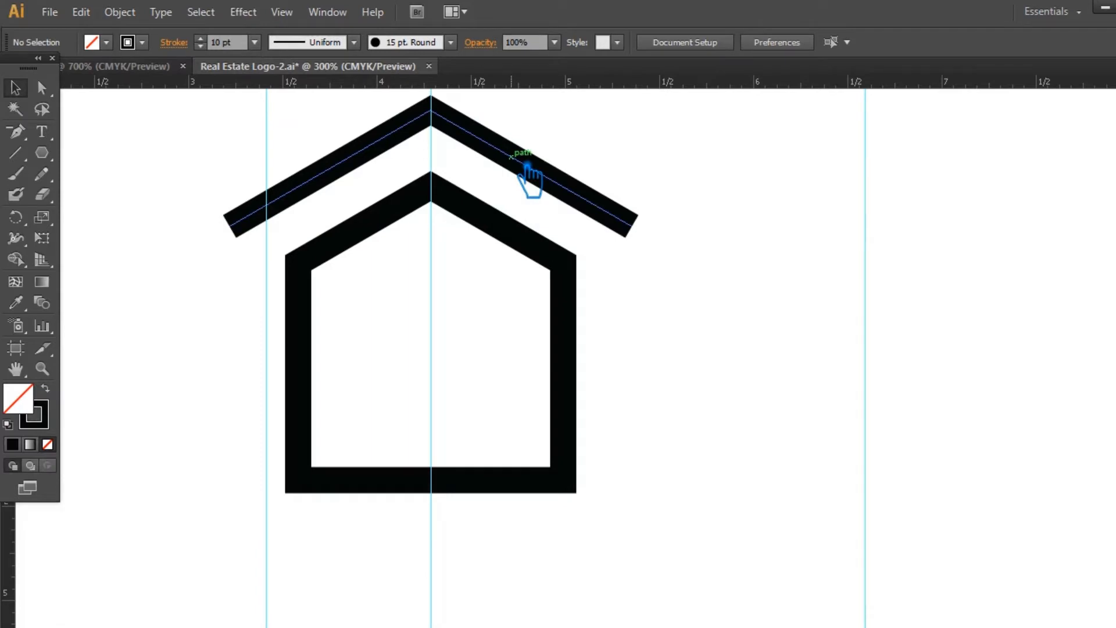
drag(526, 169, 523, 230)
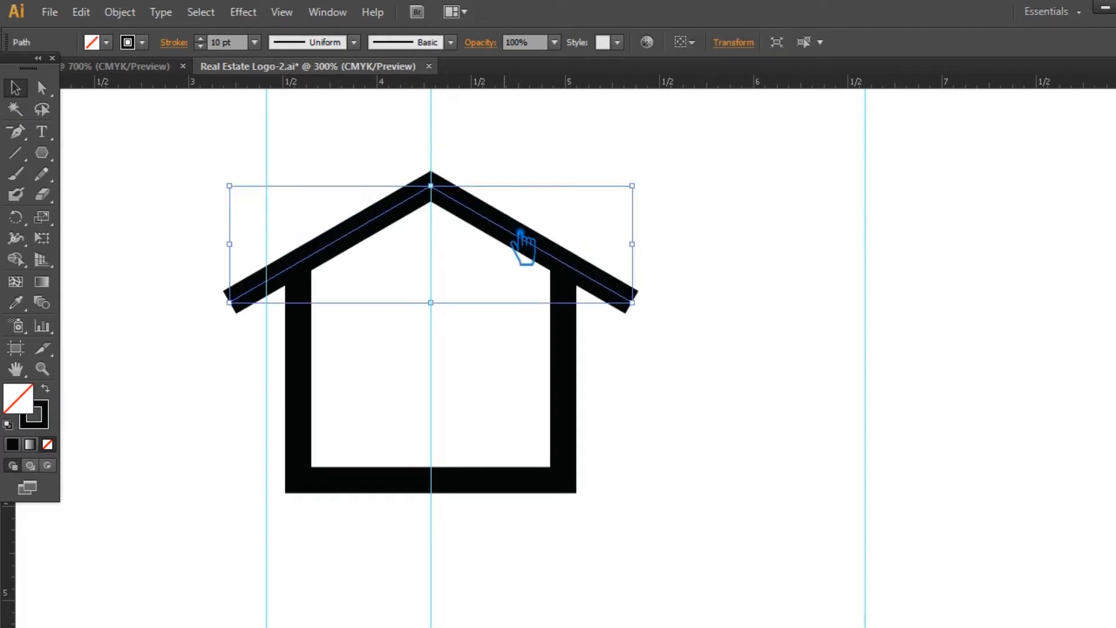
click(747, 311)
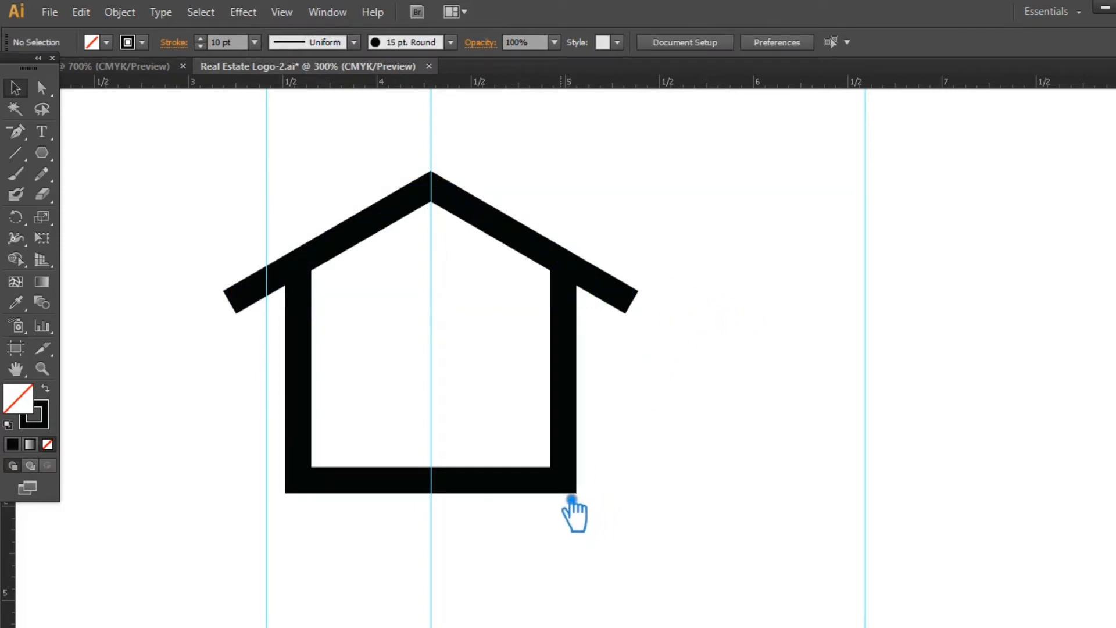
- Add an anchor point at the middle of the house outline's base and delete it to remove the bottom line
click(515, 484)
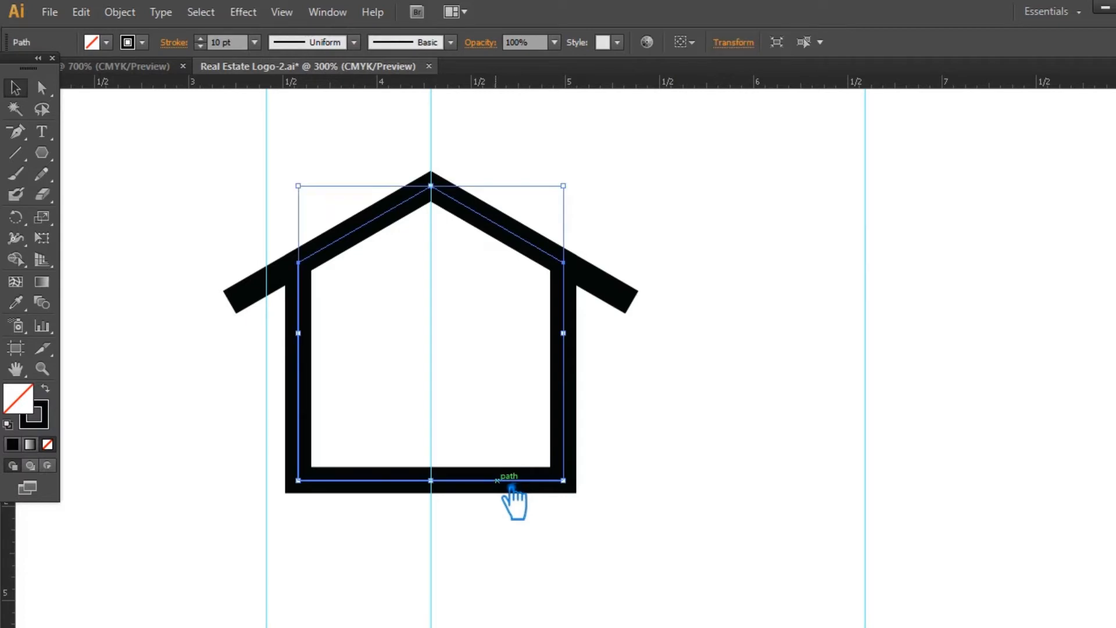
key(p)
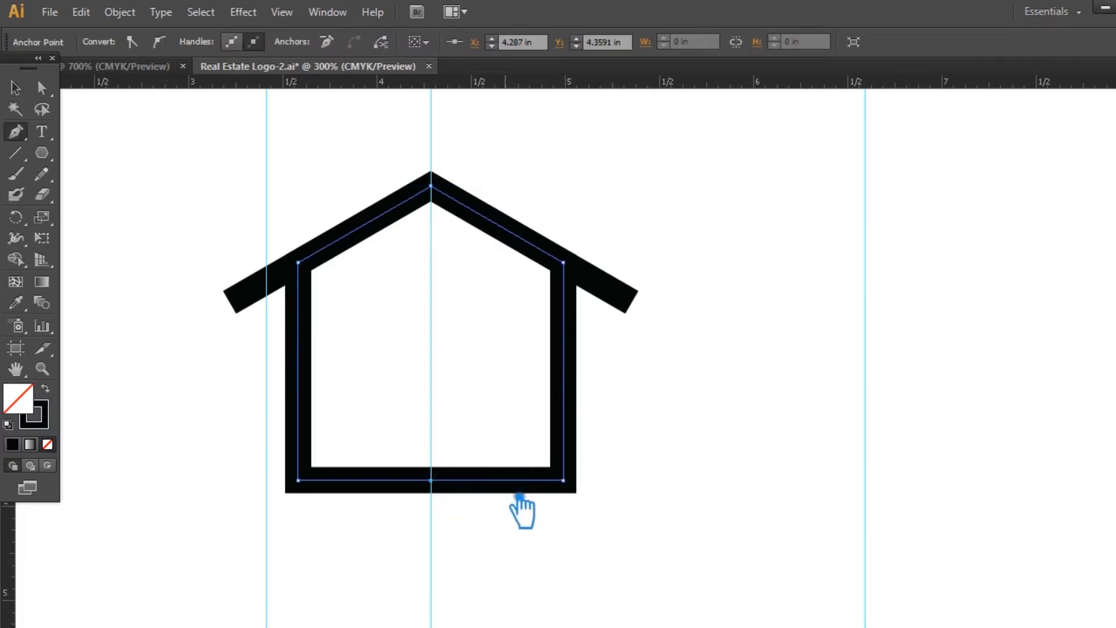
key(Delete)
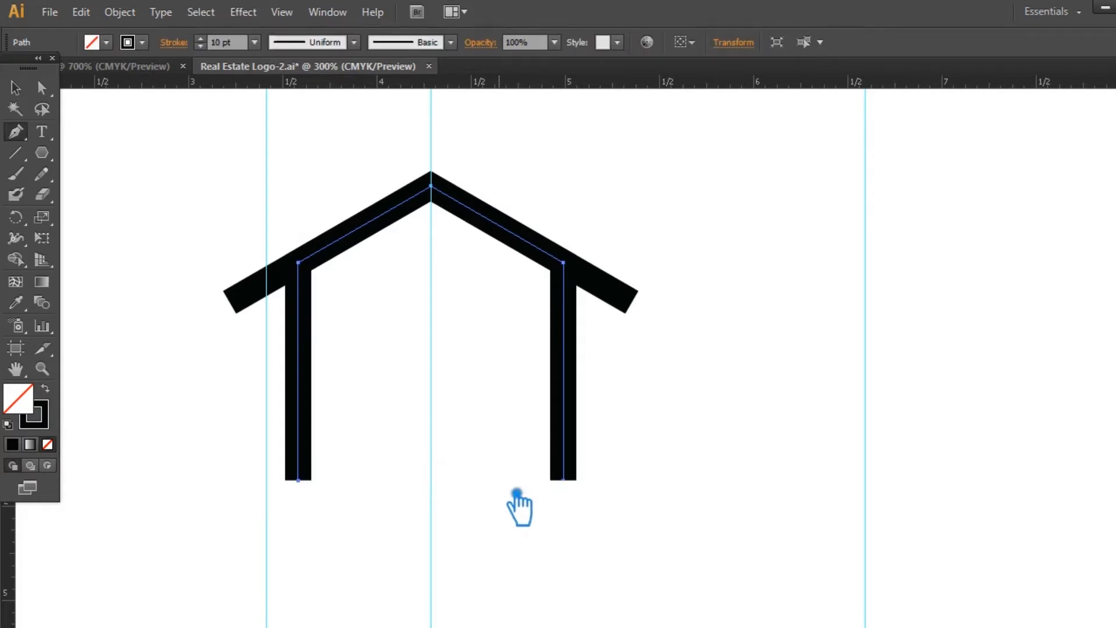
- Nudge the lower endpoints of both walls down together to lengthen them slightly, and save the document
click(14, 86)
click(39, 91)
drag(625, 525, 279, 475)
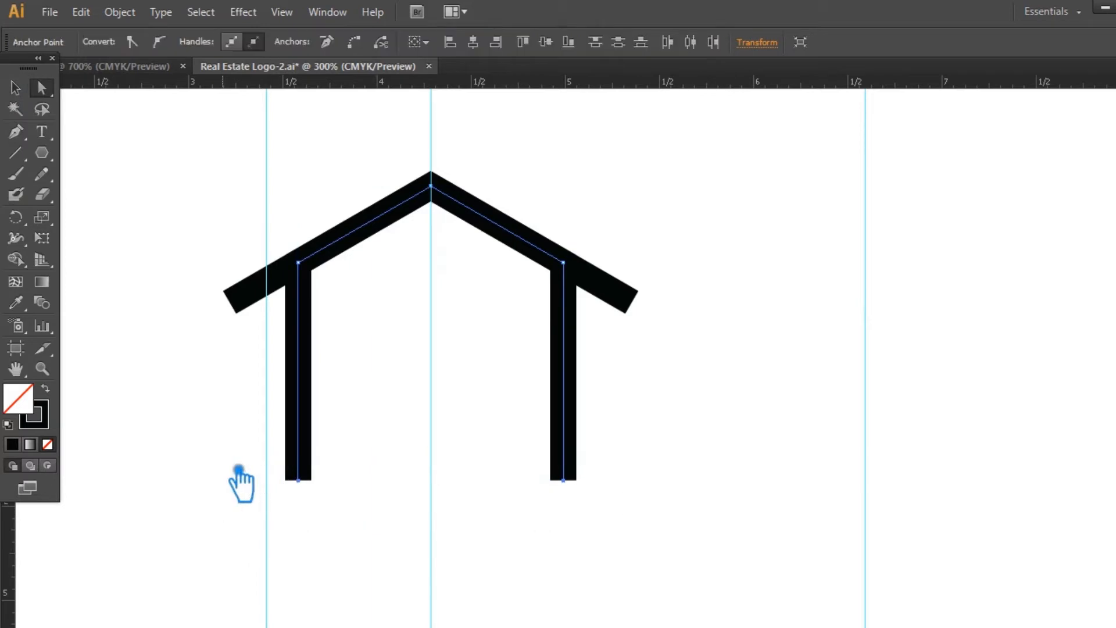
key(Down)
key(Down)
key(Down)
key(Down)
key(Down)
key(Down)
key(Down)
key(Down)
key(Down)
key(Down)
key(Down)
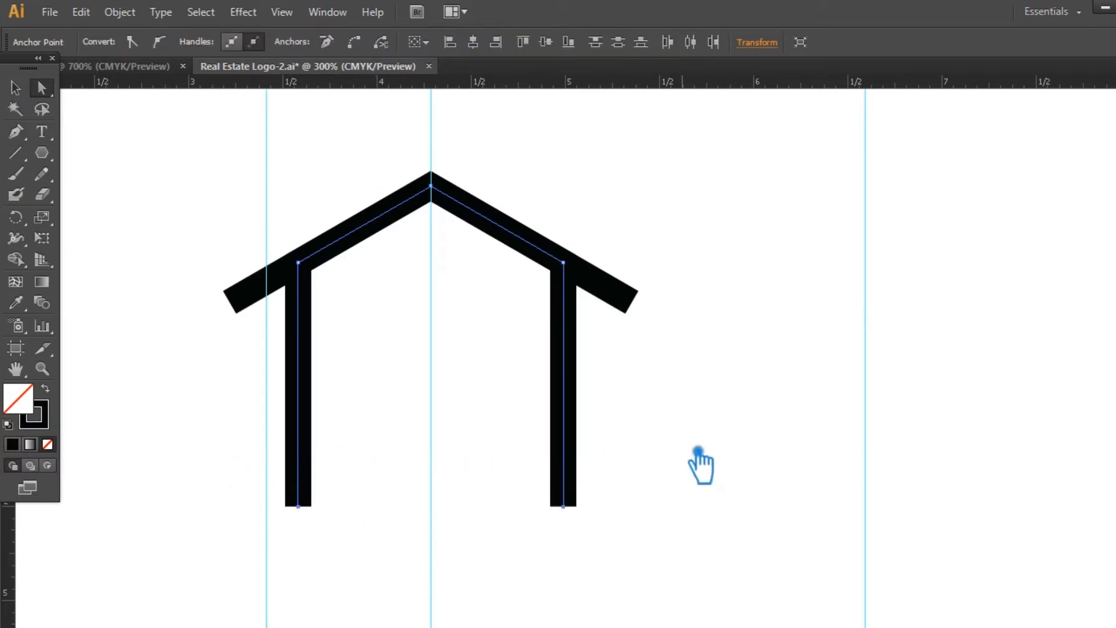
click(16, 88)
click(805, 405)
key(ctrl+s)
- Draw a small circle inside the house, centred on the middle guide at about X 4.29 in, Y 3.76 in
key(l)
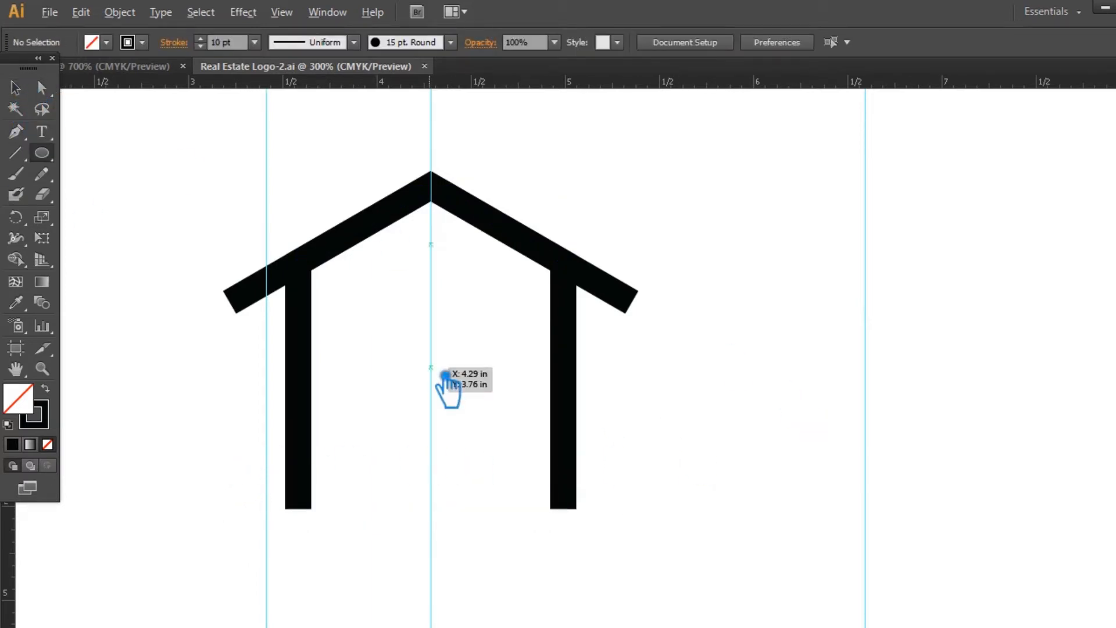
mouse_move(431, 365)
mouse_down()
mouse_move(506, 437)
mouse_move(463, 403)
mouse_up()
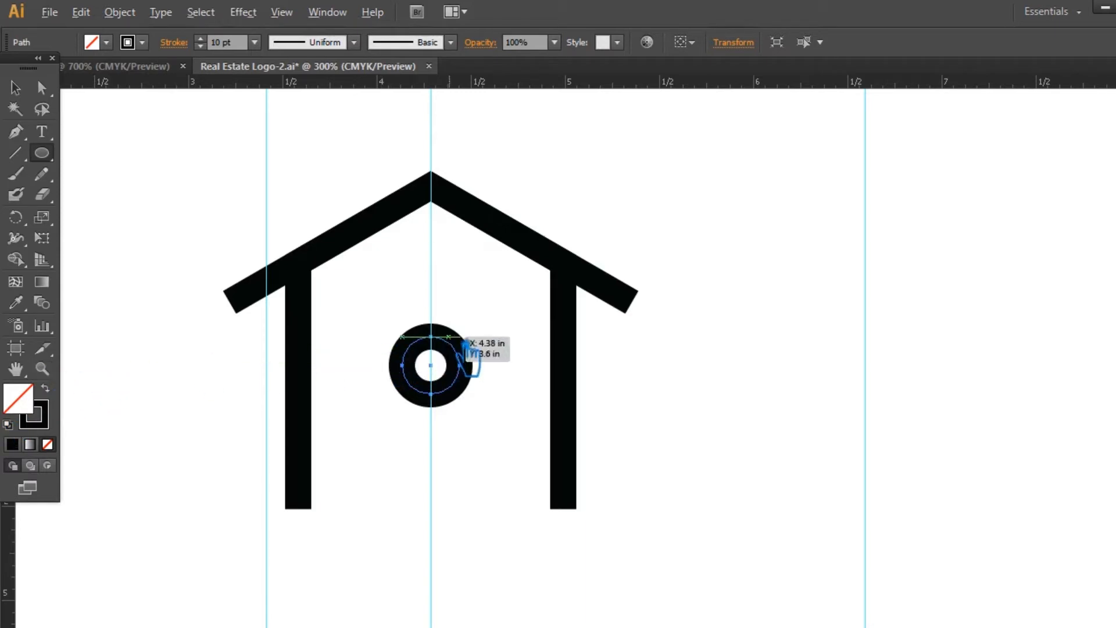
click(15, 88)
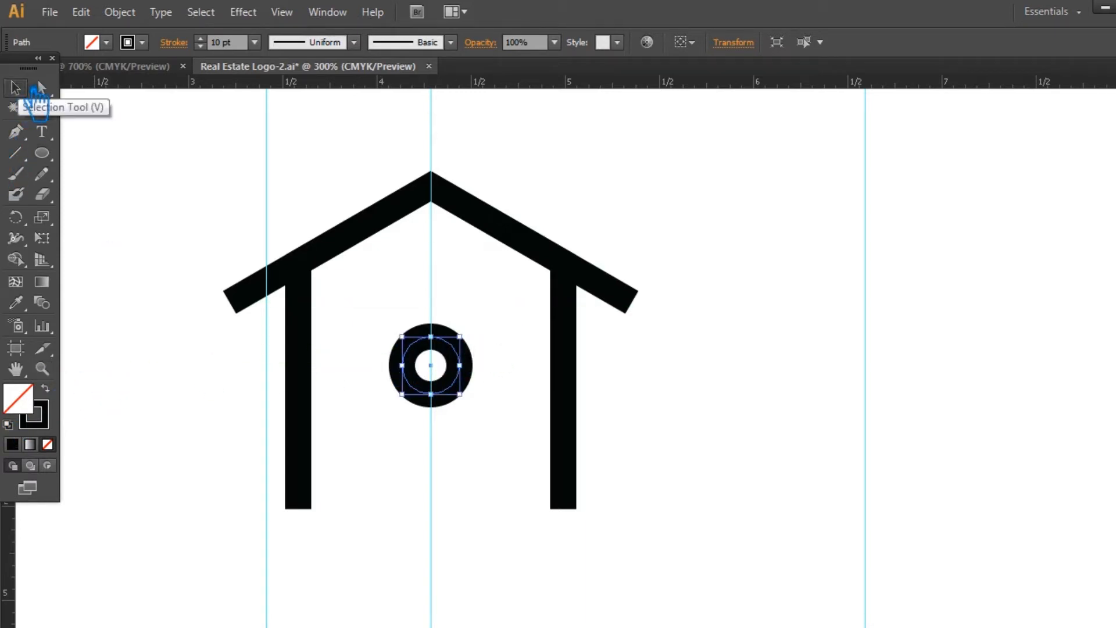
- Give the circle a solid black fill instead of a stroke and shrink it about its centre
click(48, 390)
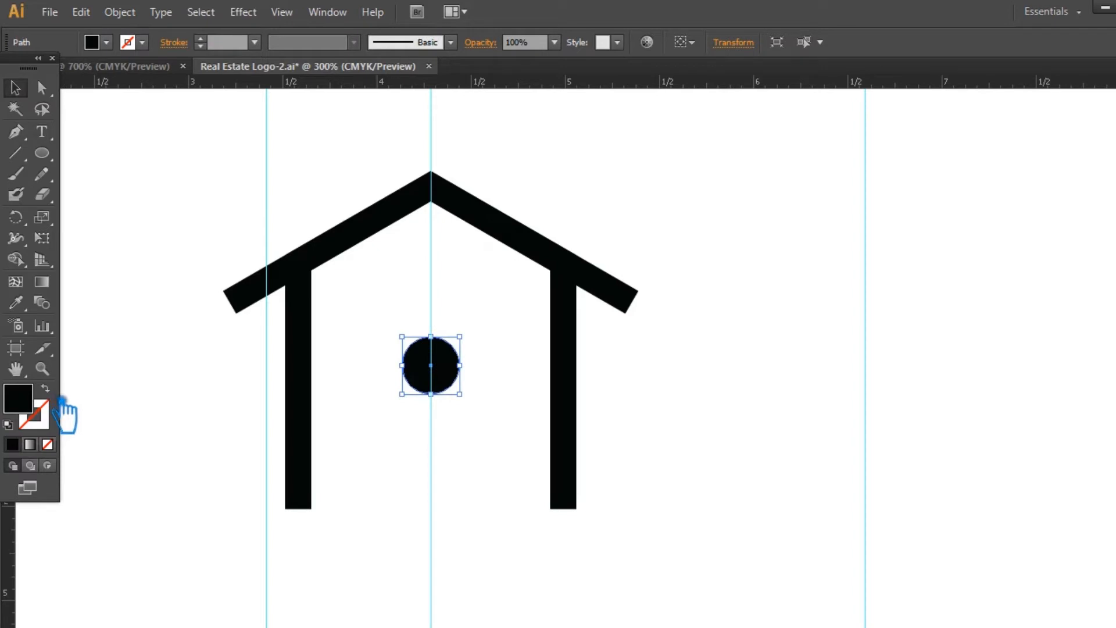
drag(476, 345, 471, 347)
click(507, 358)
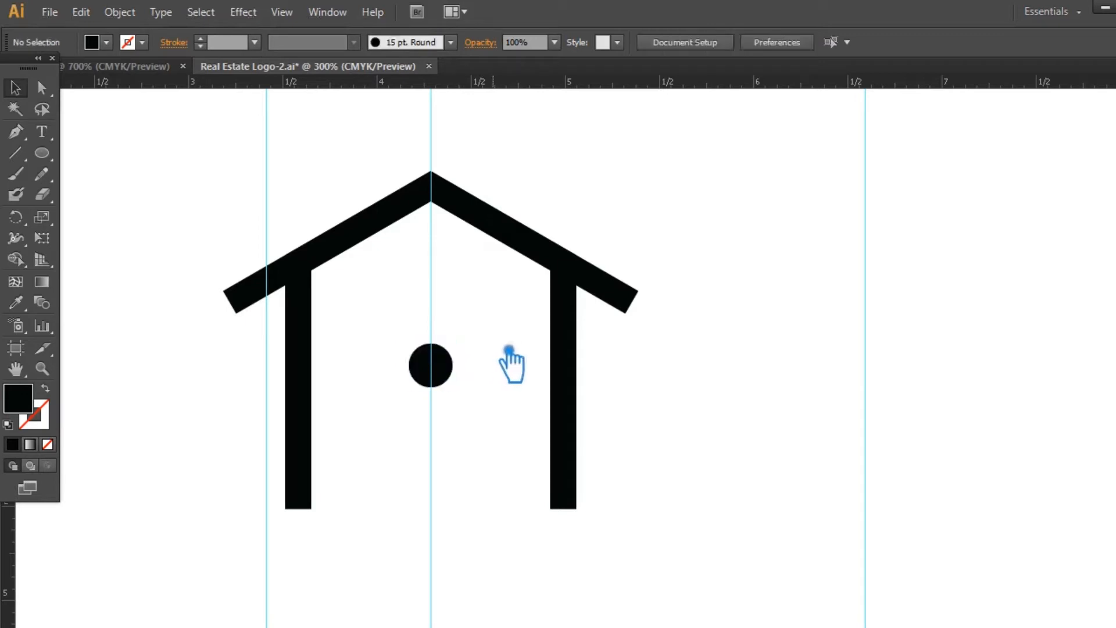
- Duplicate the small circle in place and enlarge the copy about its centre to a bit more than twice the original's diameter
click(445, 381)
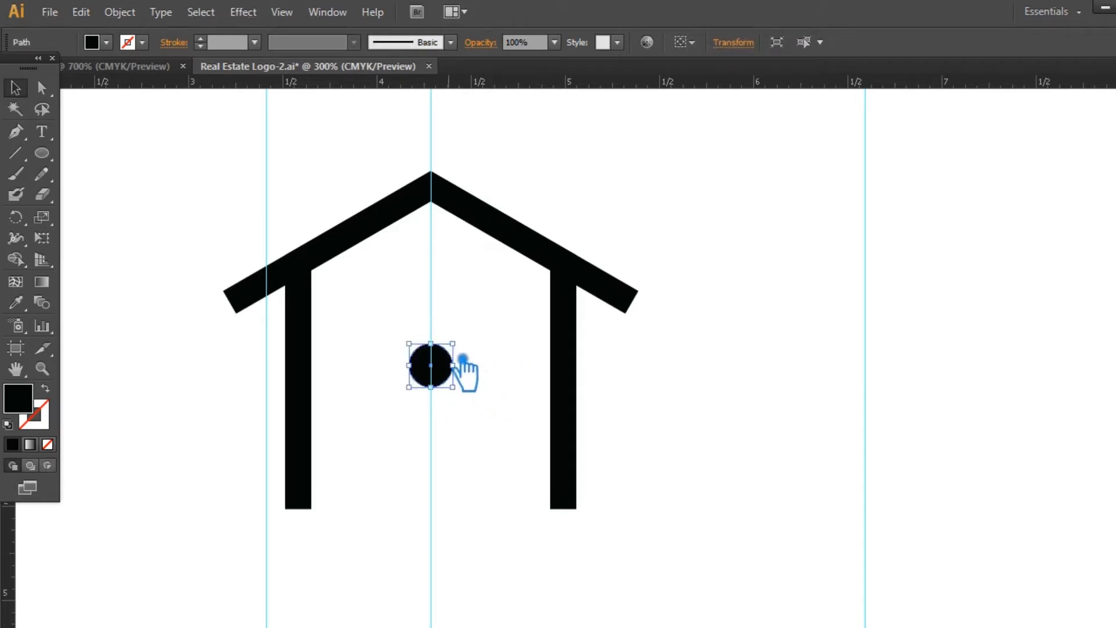
drag(480, 346, 486, 334)
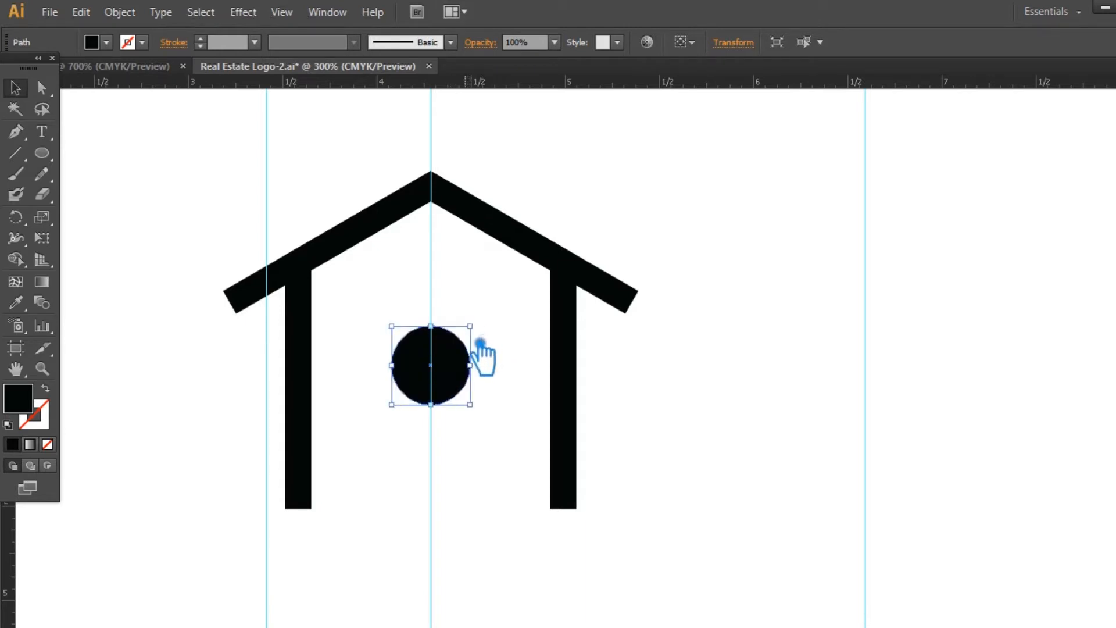
drag(488, 429, 374, 317)
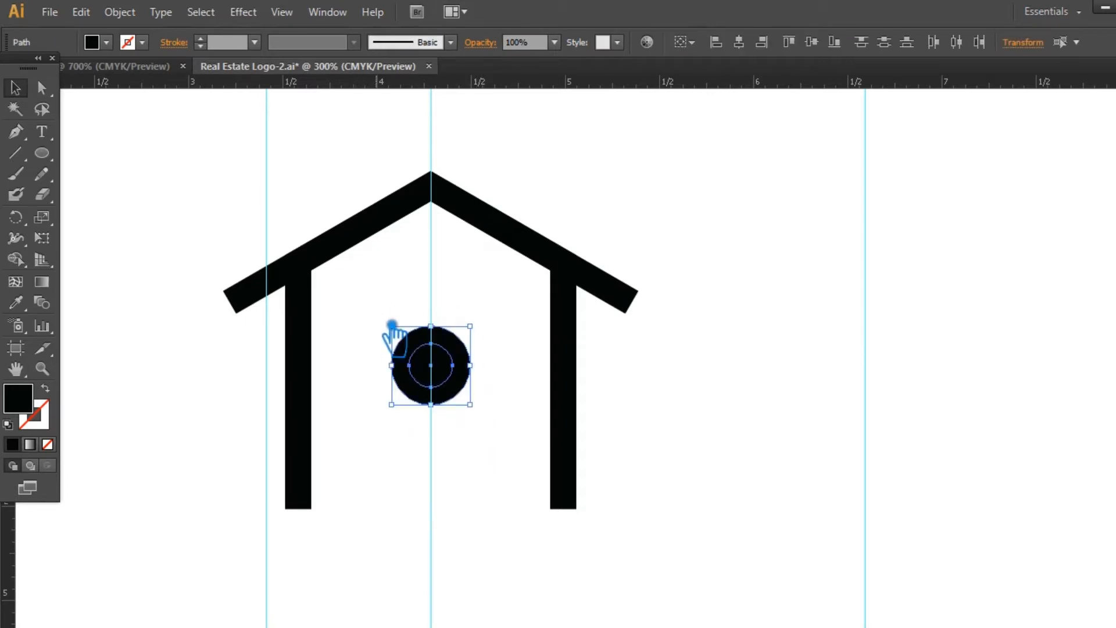
click(495, 323)
click(449, 345)
drag(470, 326, 477, 319)
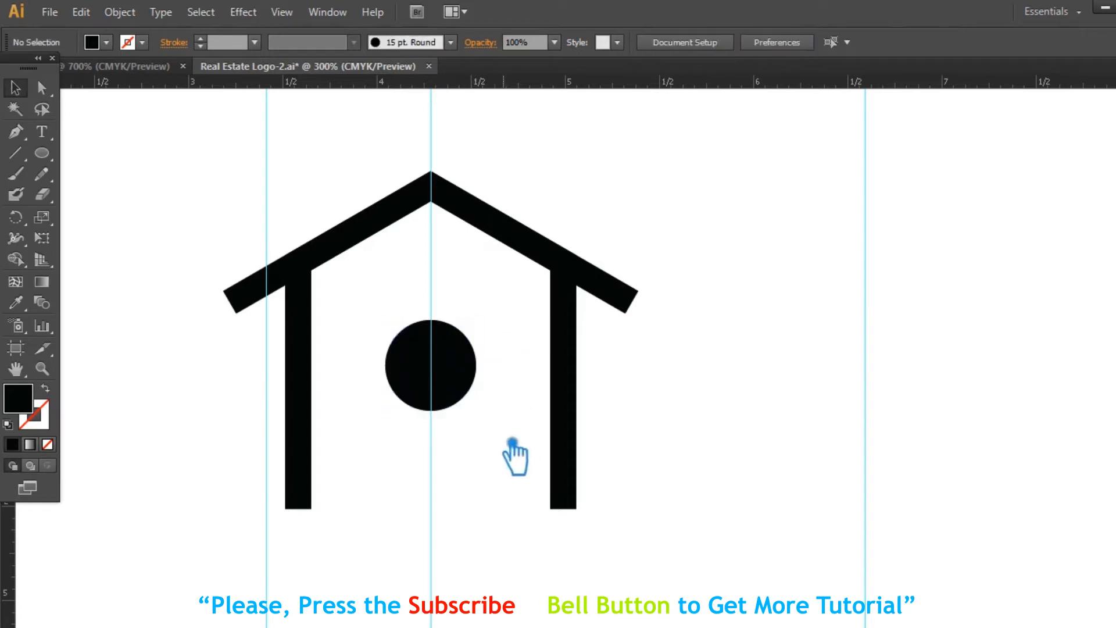
drag(523, 456, 388, 322)
click(445, 433)
click(473, 349)
drag(476, 320, 498, 329)
click(515, 404)
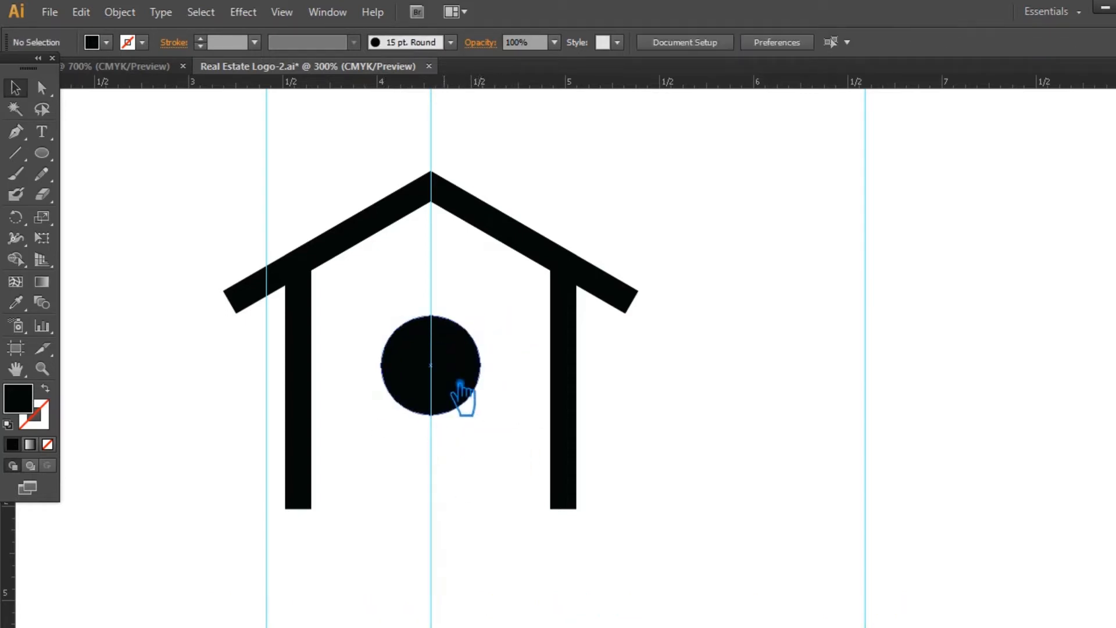
- Fill the inner circle with dark grey and enlarge it slightly about its centre
click(439, 372)
click(664, 403)
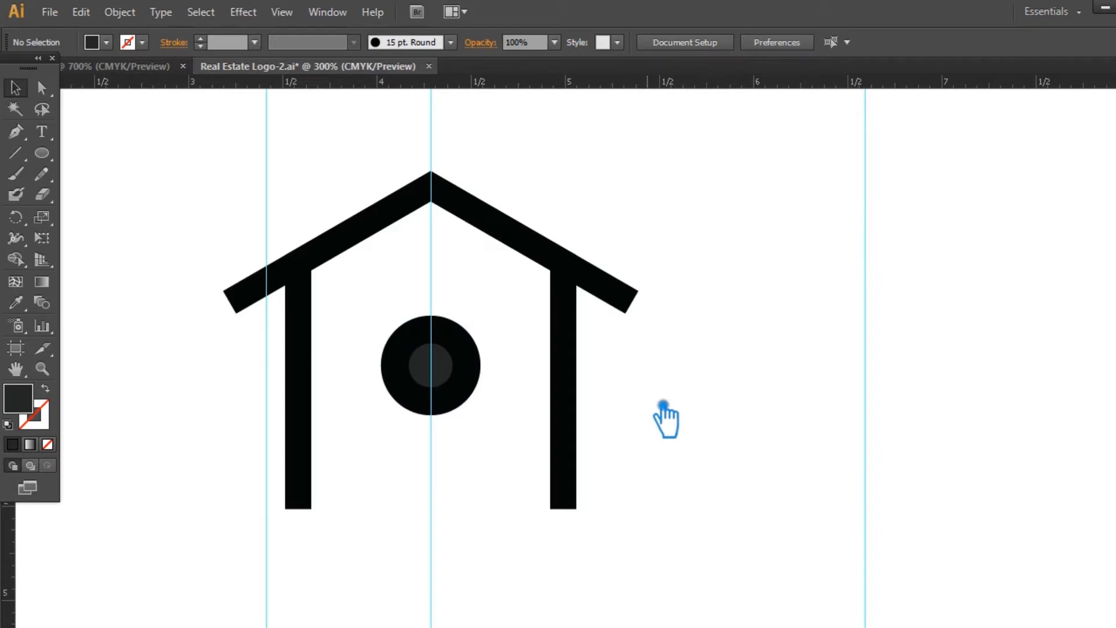
key(ctrl+equal)
click(445, 372)
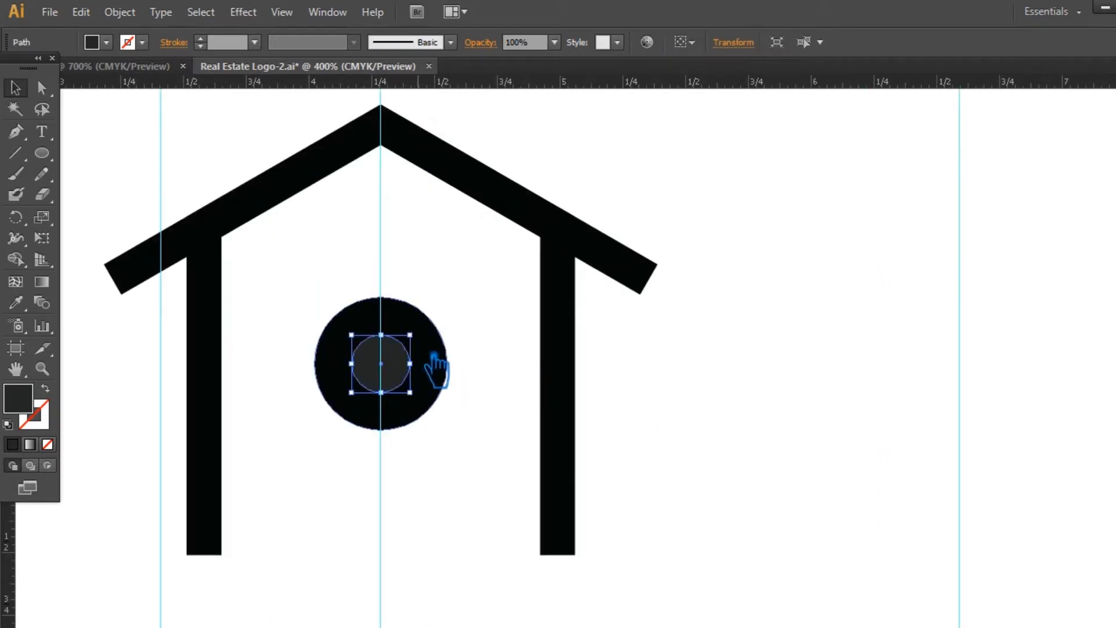
click(482, 313)
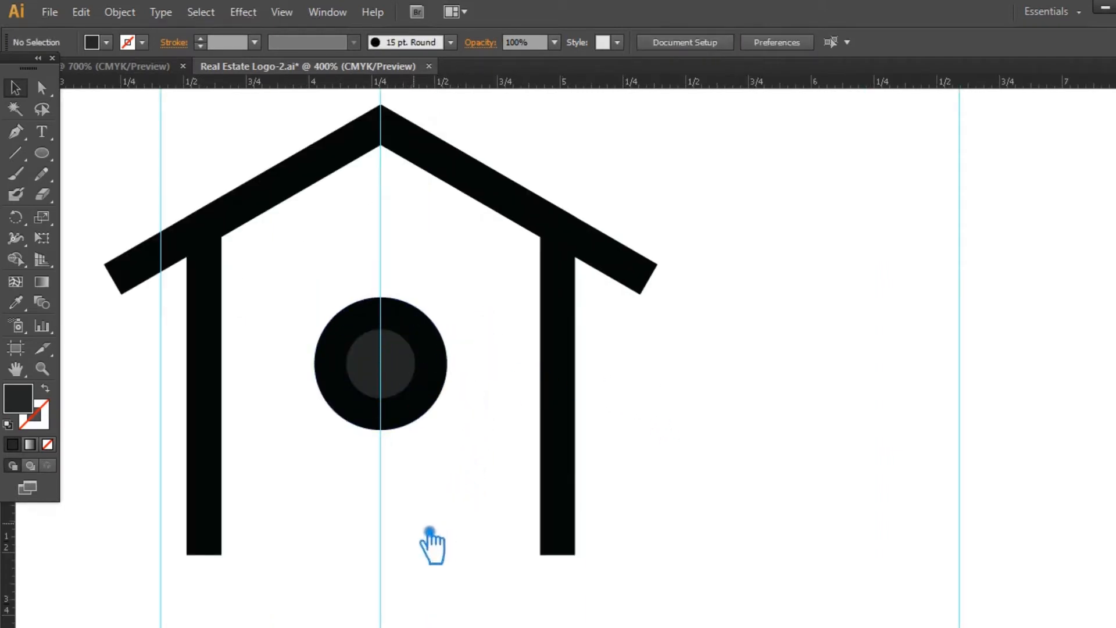
- Place two vertical guides touching the left and right edges of the outer circle
click(566, 549)
key(p)
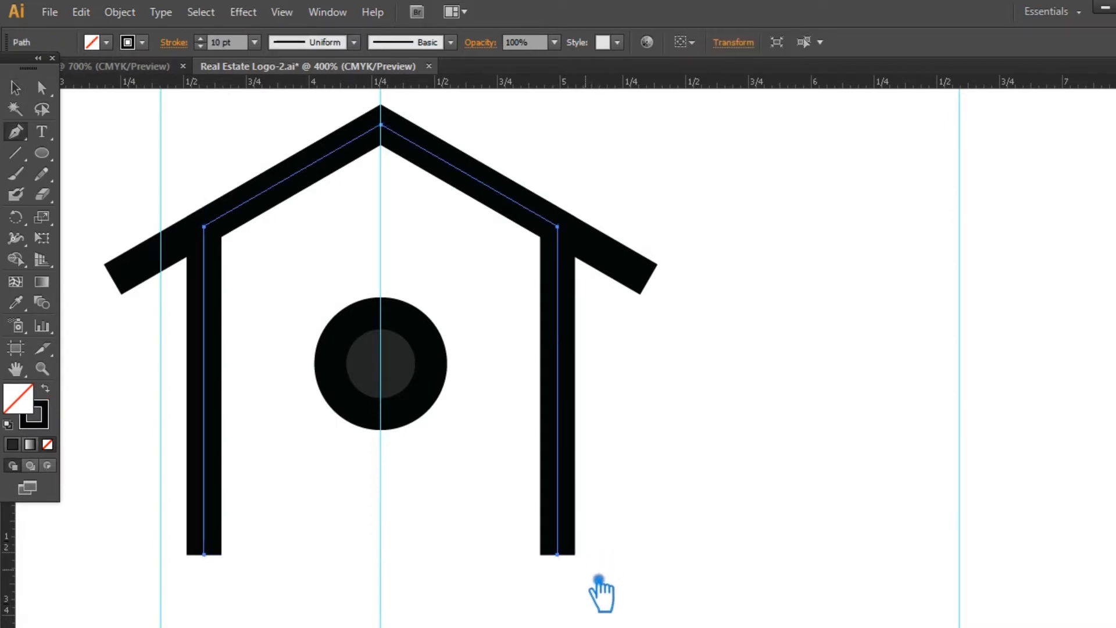
click(17, 90)
drag(22, 524, 314, 375)
drag(24, 528, 446, 375)
click(634, 407)
- Place a horizontal guide through the centre of the circles and save the document
key(p)
click(558, 555)
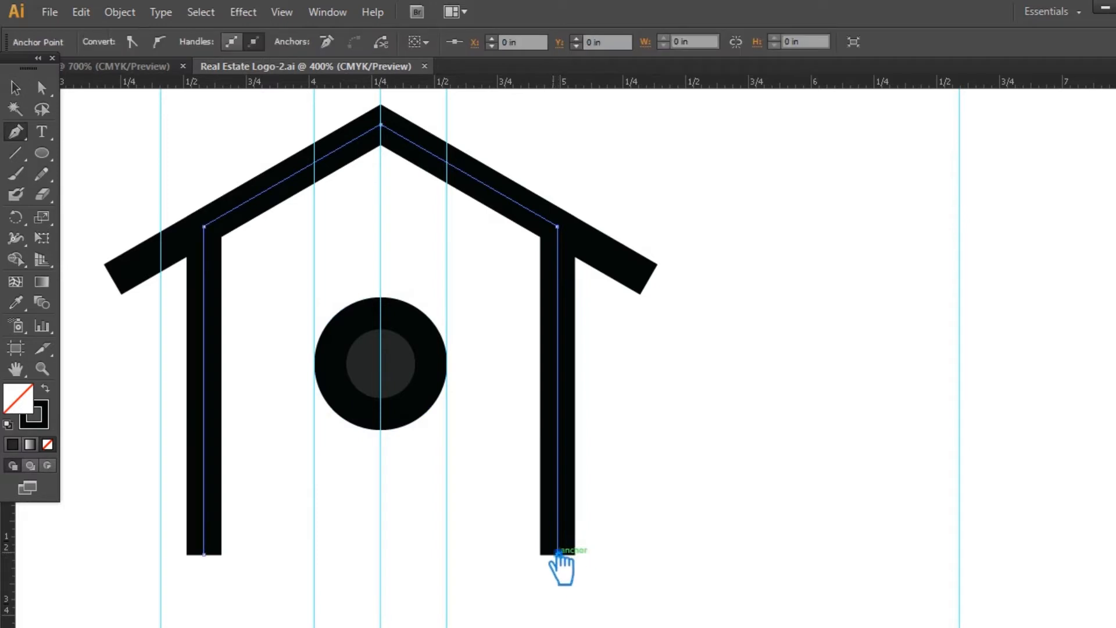
click(15, 87)
drag(480, 422, 321, 318)
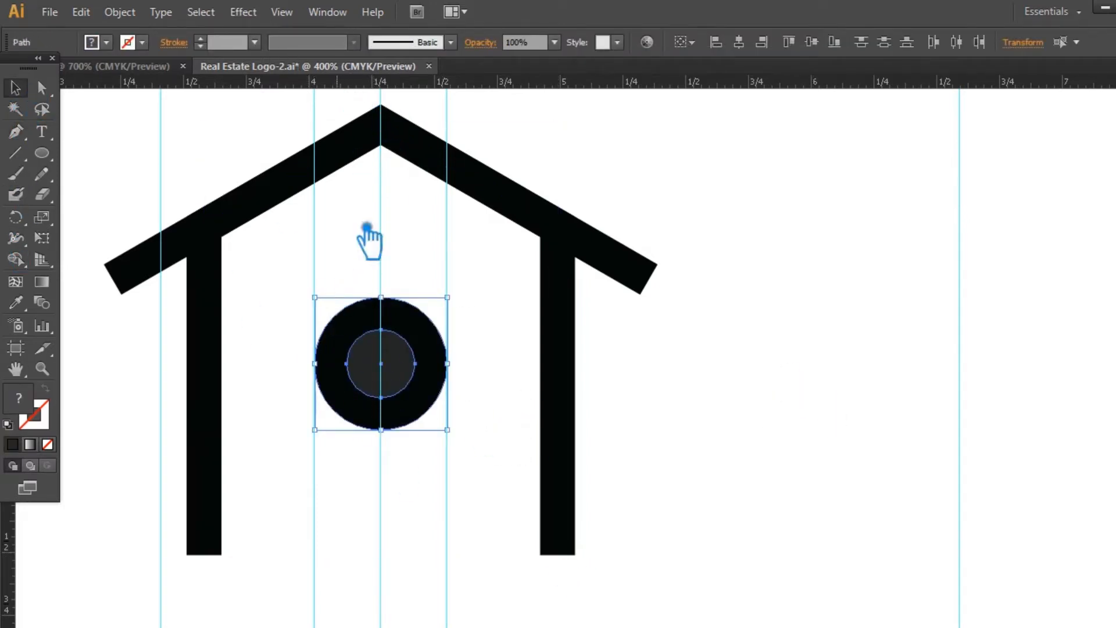
drag(402, 365, 389, 373)
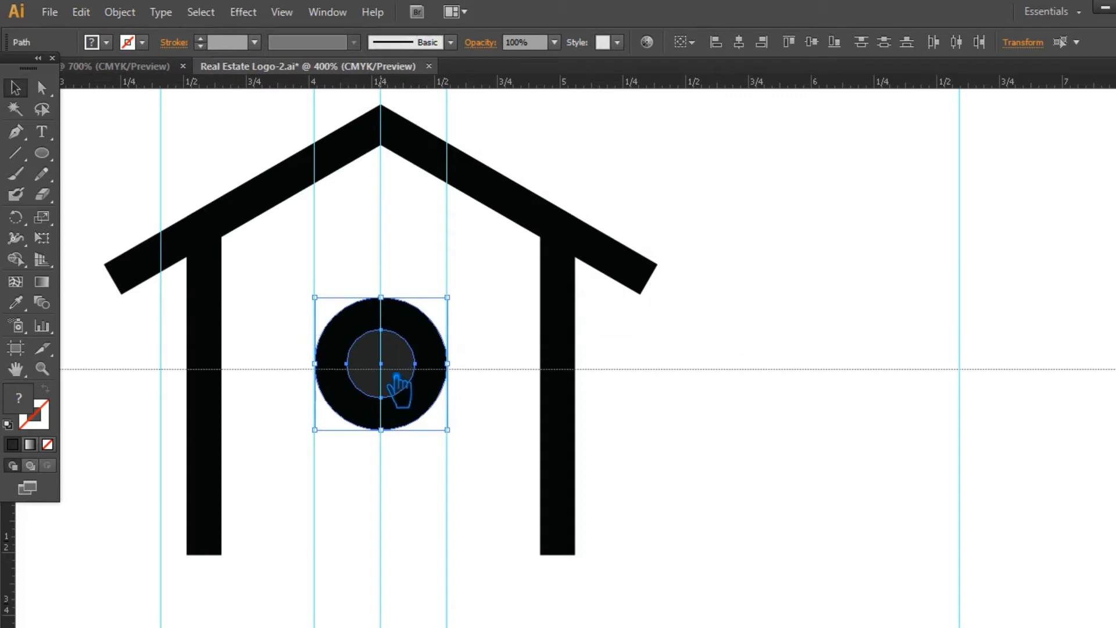
click(388, 515)
key(ctrl+s)
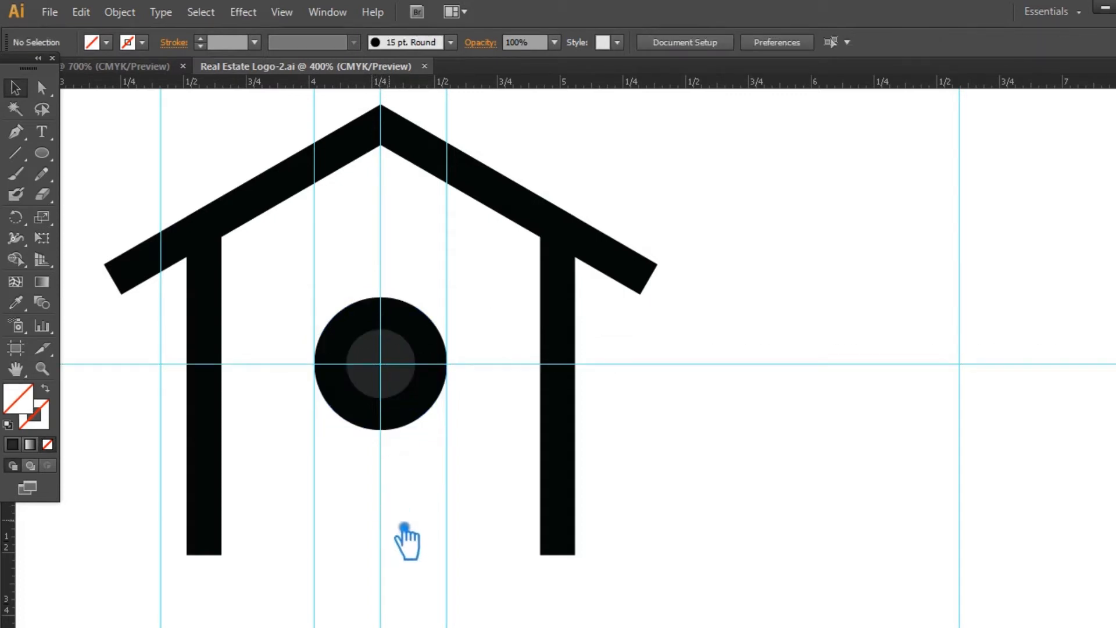
key(p)
click(557, 554)
drag(315, 364, 316, 173)
key(ctrl+z)
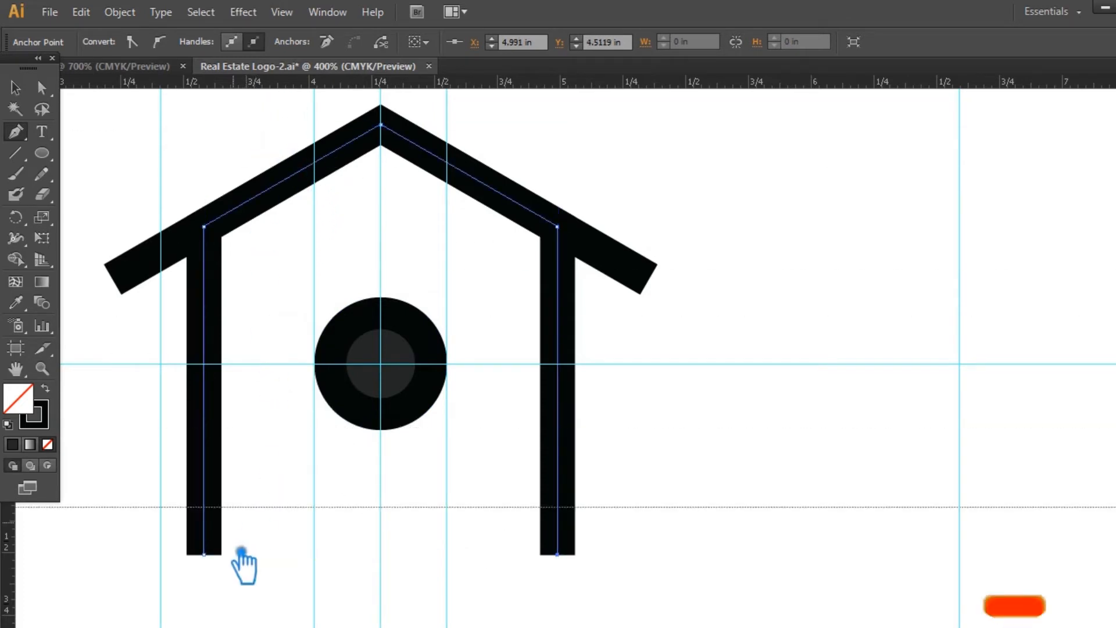
- Add a horizontal guide at the walls' base and extend both walls with mirrored crossing curves to the opposite sides of the outer circle
drag(206, 555, 206, 555)
click(557, 555)
drag(314, 364, 333, 240)
key(ctrl+z)
mouse_move(314, 364)
mouse_down()
mouse_move(336, 300)
mouse_move(318, 182)
mouse_up()
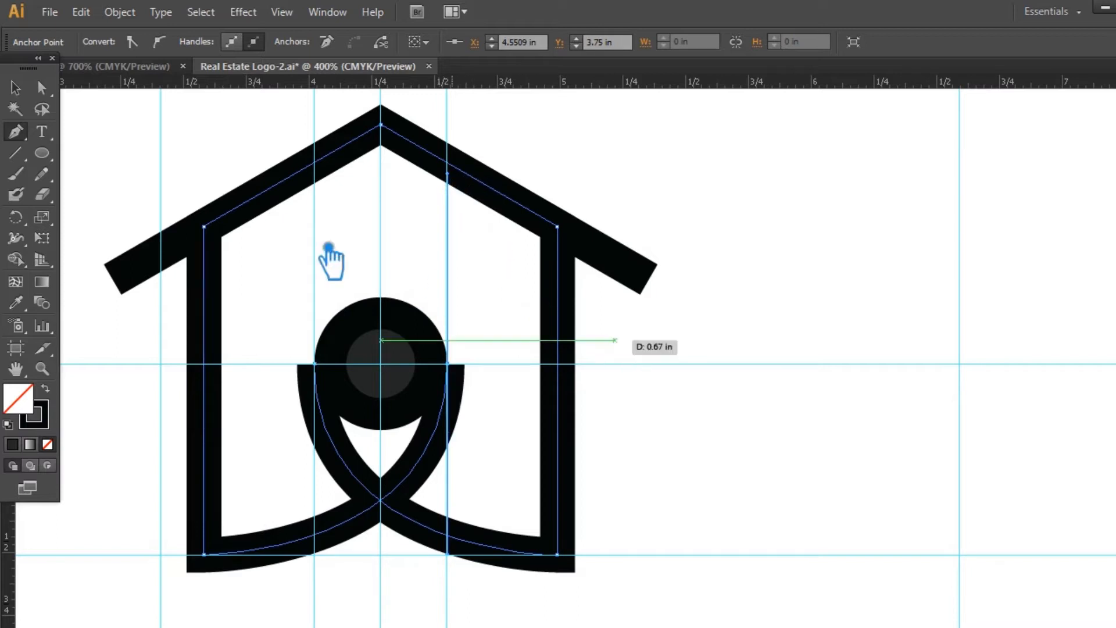
click(15, 88)
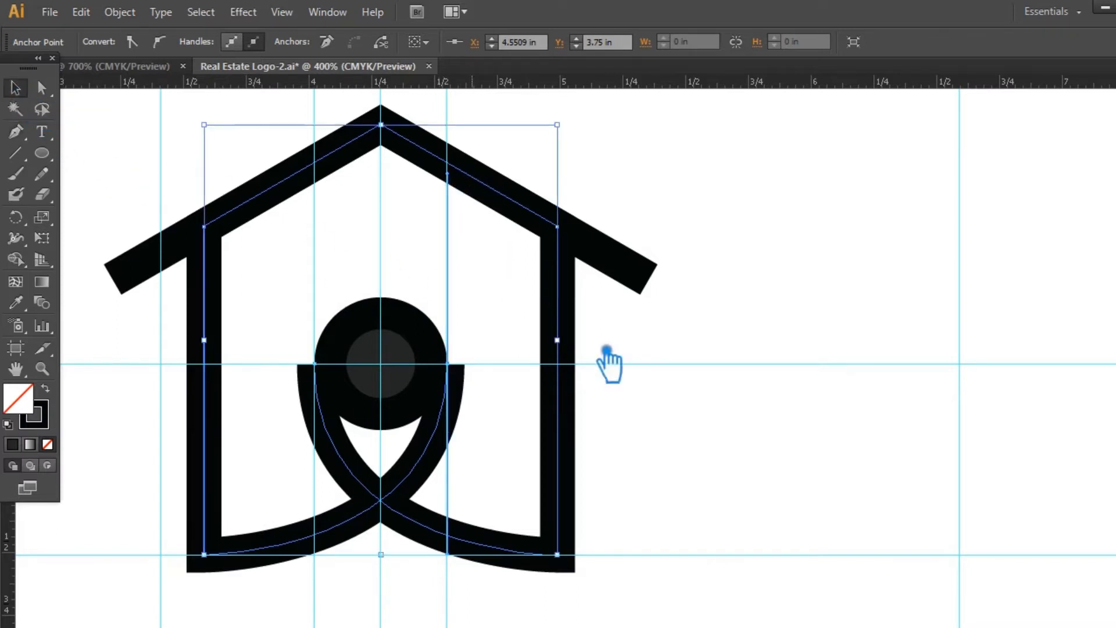
click(784, 435)
click(321, 463)
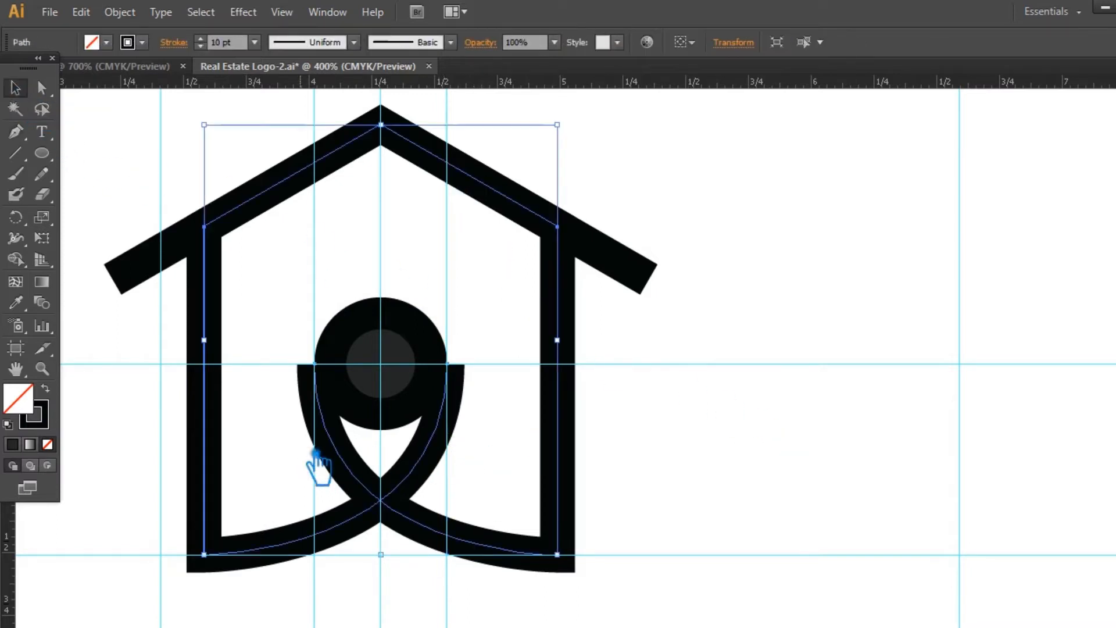
click(120, 12)
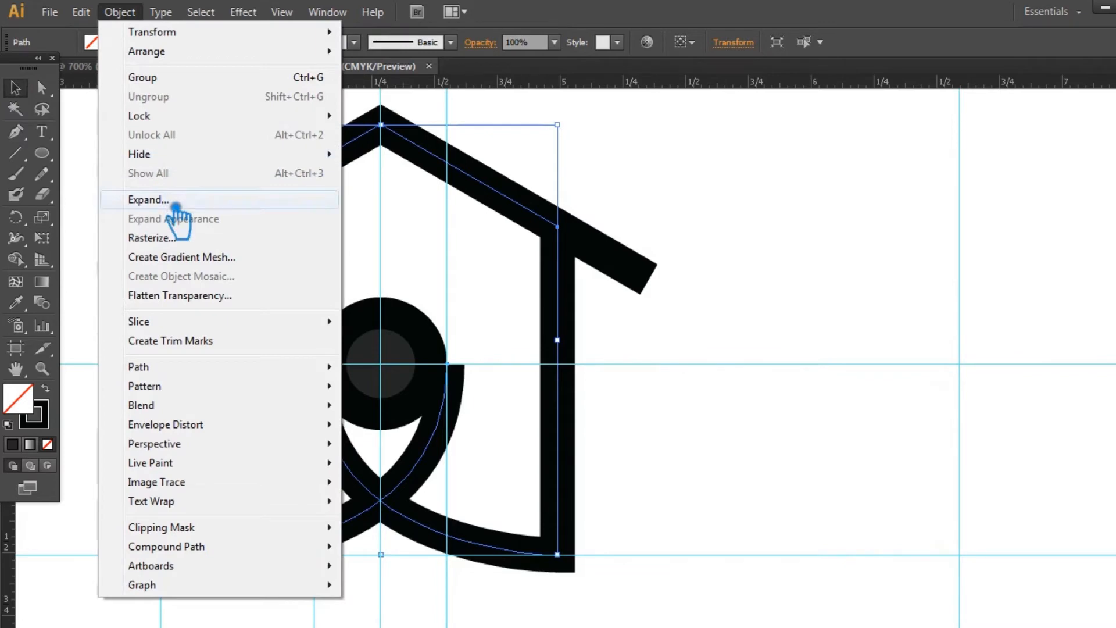
click(140, 200)
click(849, 373)
click(853, 385)
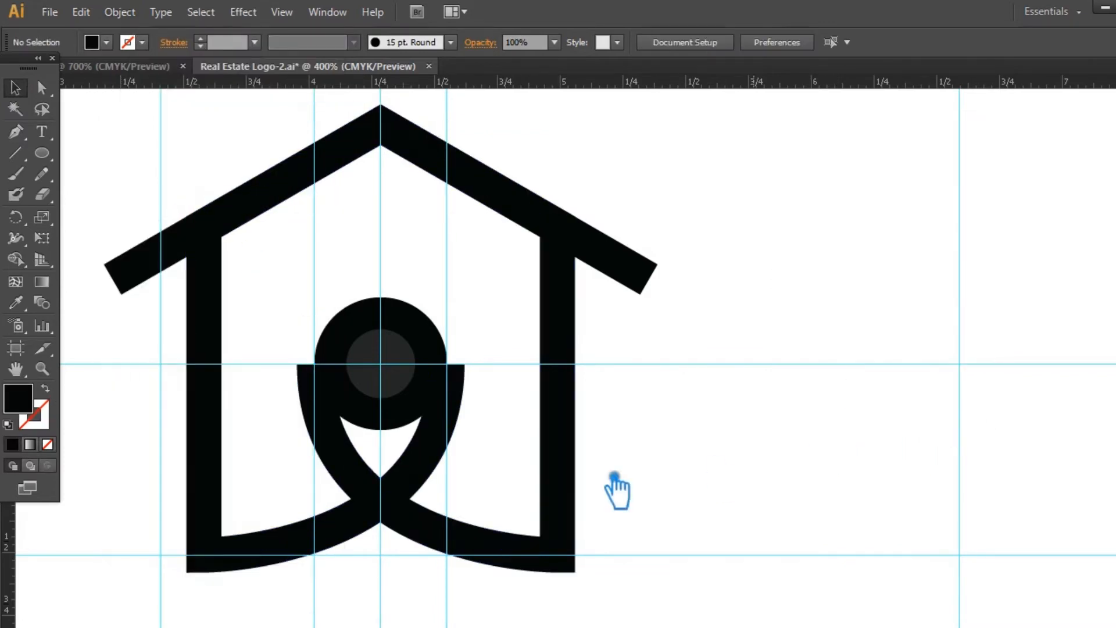
- Expand the fill and stroke of the curved house outline into filled shapes
click(511, 515)
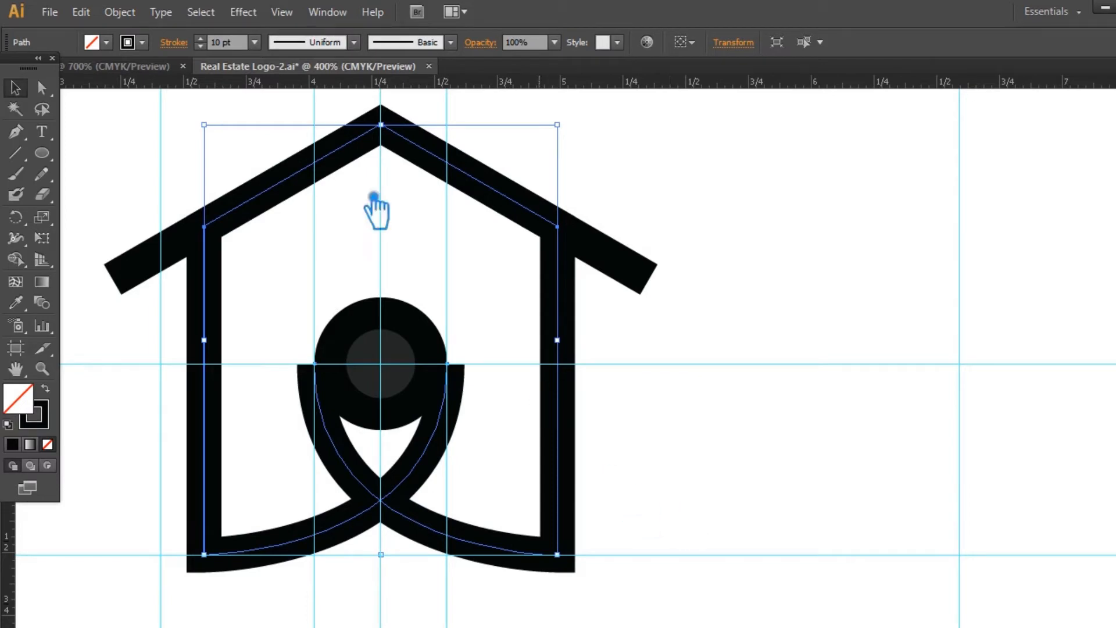
click(120, 11)
click(374, 197)
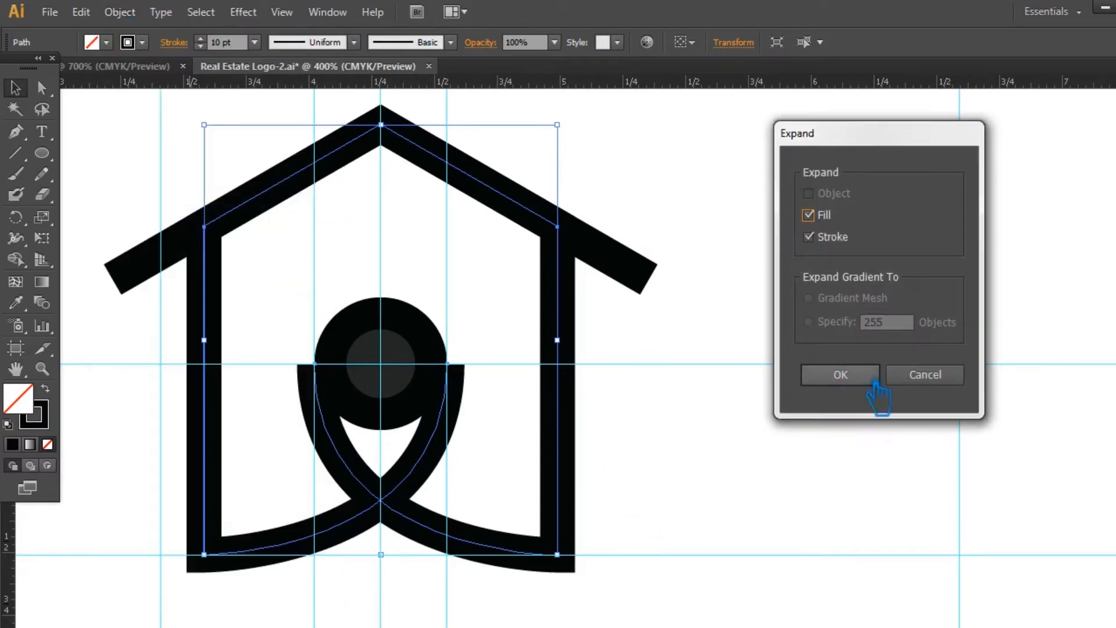
click(841, 374)
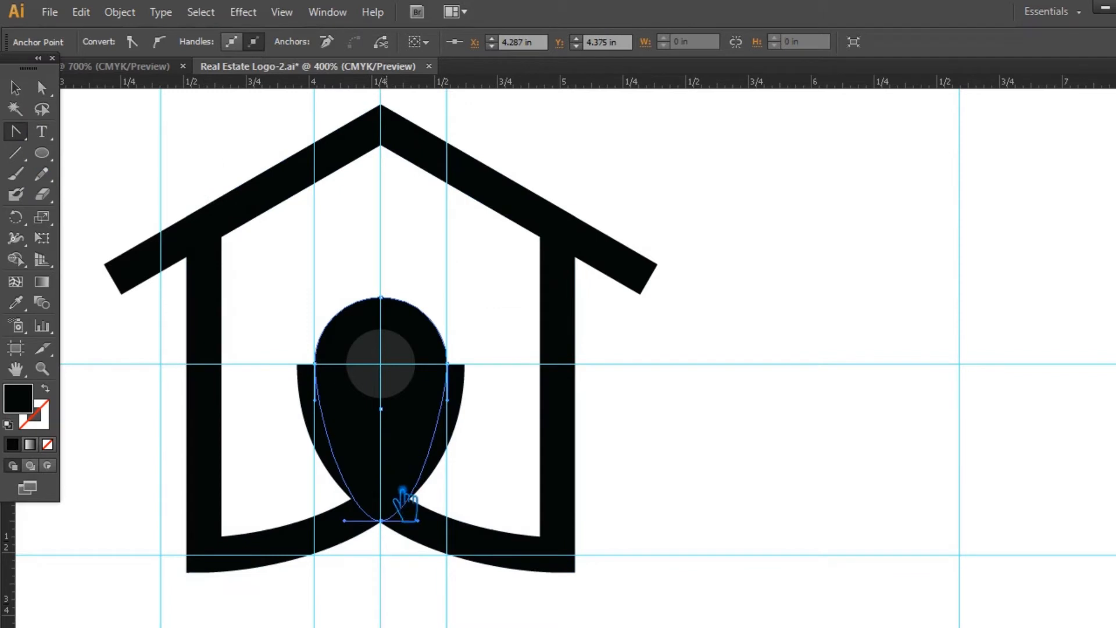
- Extend the outer circle's bottom anchor down to the lower notch of the crossing curves and convert it to a sharp corner, forming a pin
click(381, 520)
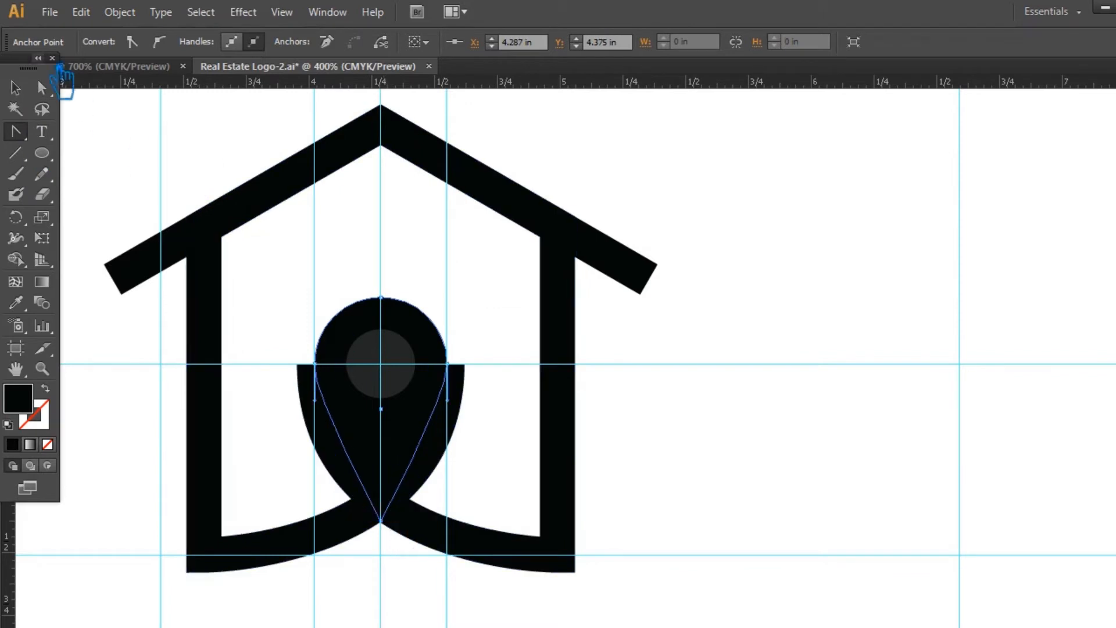
click(15, 87)
click(703, 386)
click(463, 420)
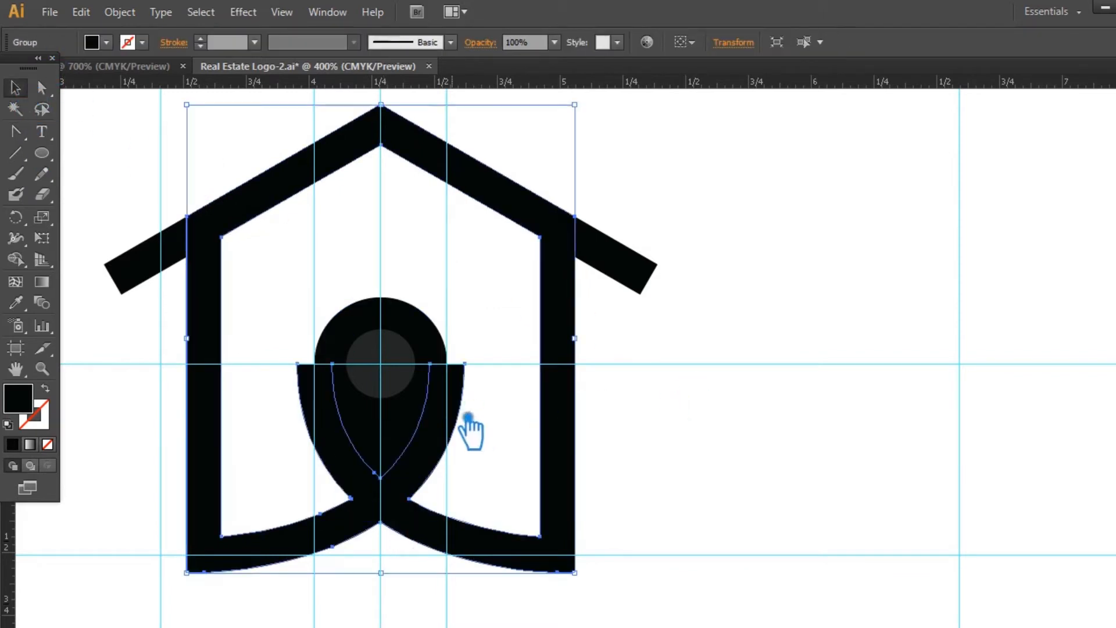
click(620, 435)
- Make a compound path from the pin and inner circle to cut the hole, and fill it with dark grey
drag(513, 481, 309, 315)
key(ctrl+8)
double_click(18, 398)
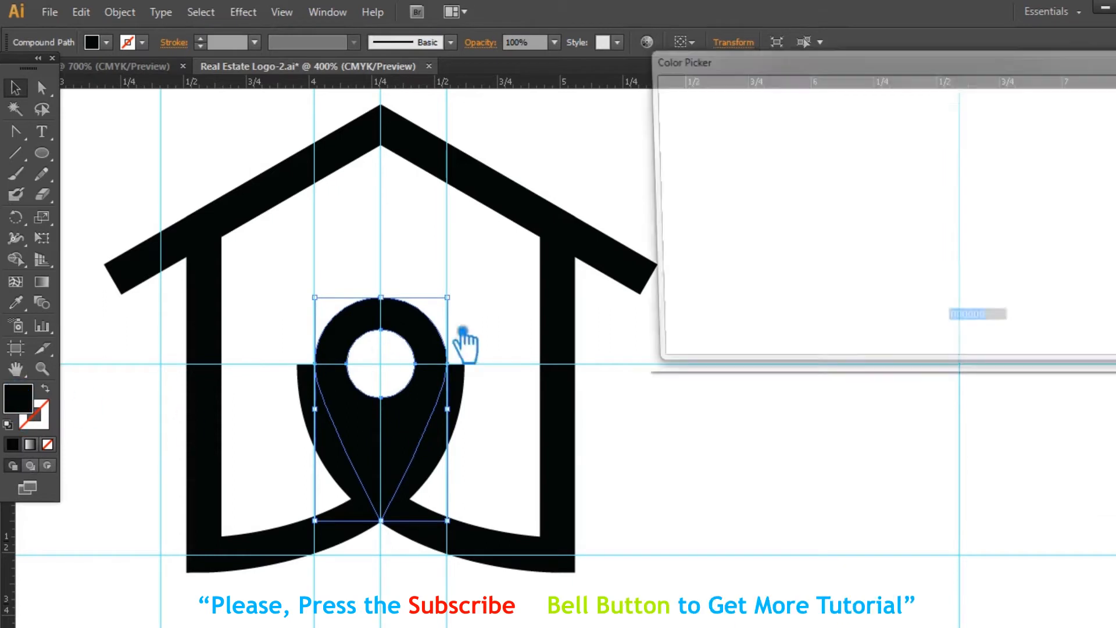
click(679, 299)
key(Return)
click(664, 465)
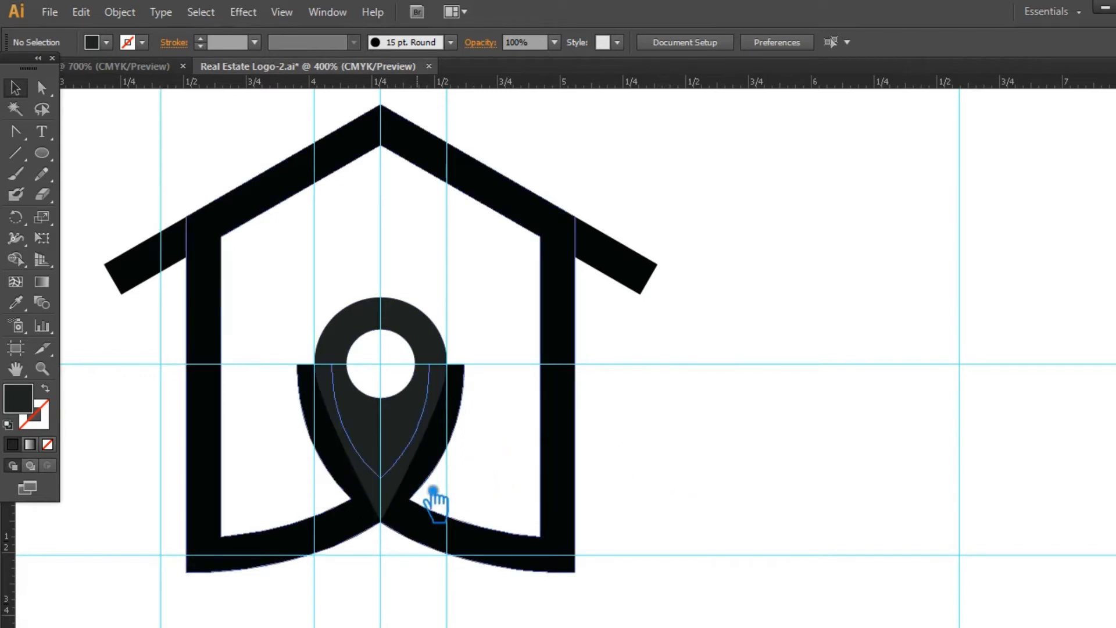
- Remove the map pin from the house artwork to clear the area around the crossing curves
click(422, 431)
key(Delete)
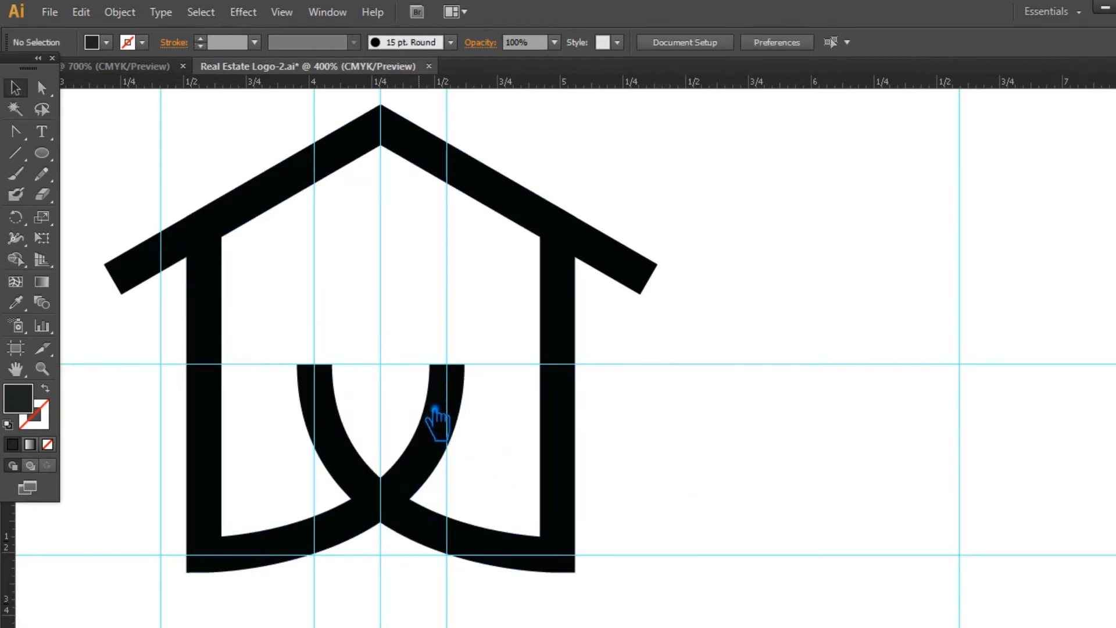
click(421, 470)
click(503, 477)
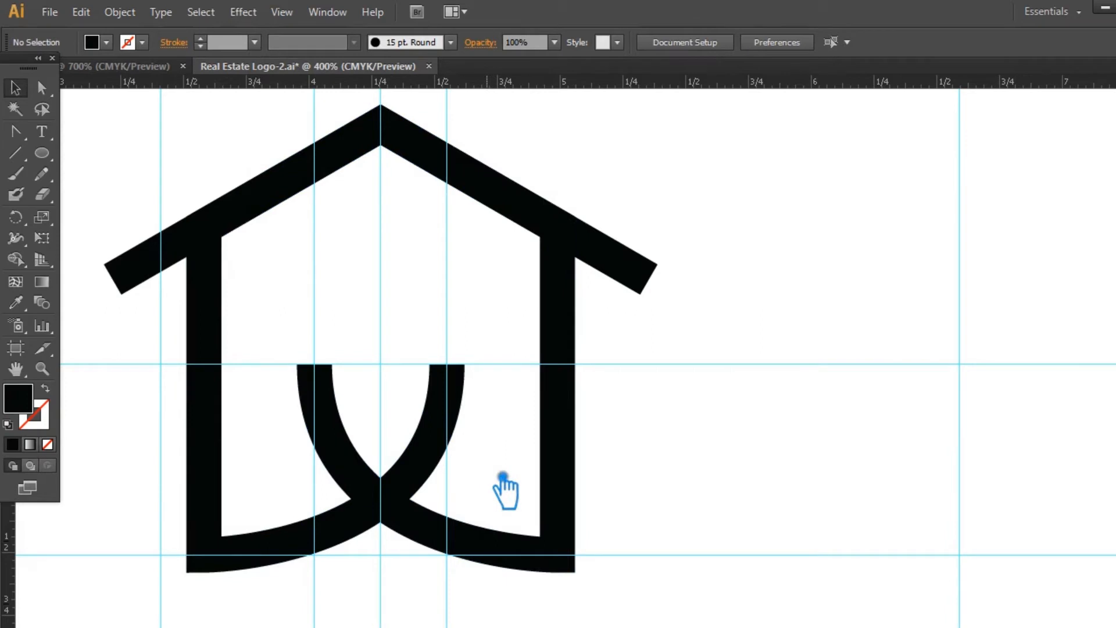
- Draw a curved Pen line across the crossing bands from the right inner notch to the upper notch on the middle guide
key(ctrl+plus)
key(ctrl+plus)
key(ctrl+plus)
drag(429, 523, 898, 267)
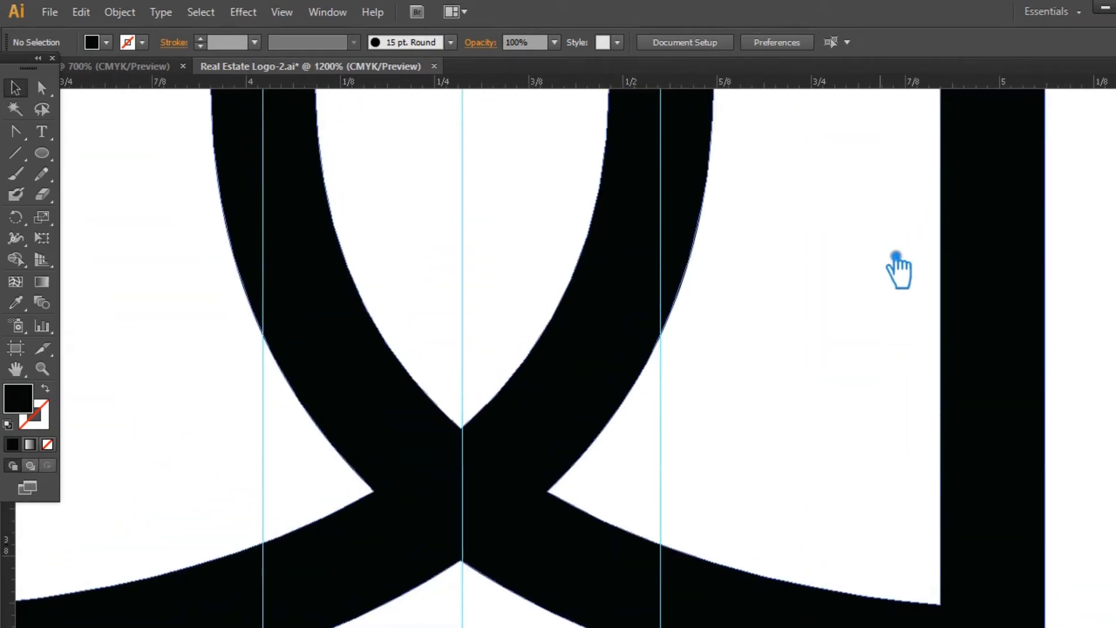
drag(16, 131, 113, 153)
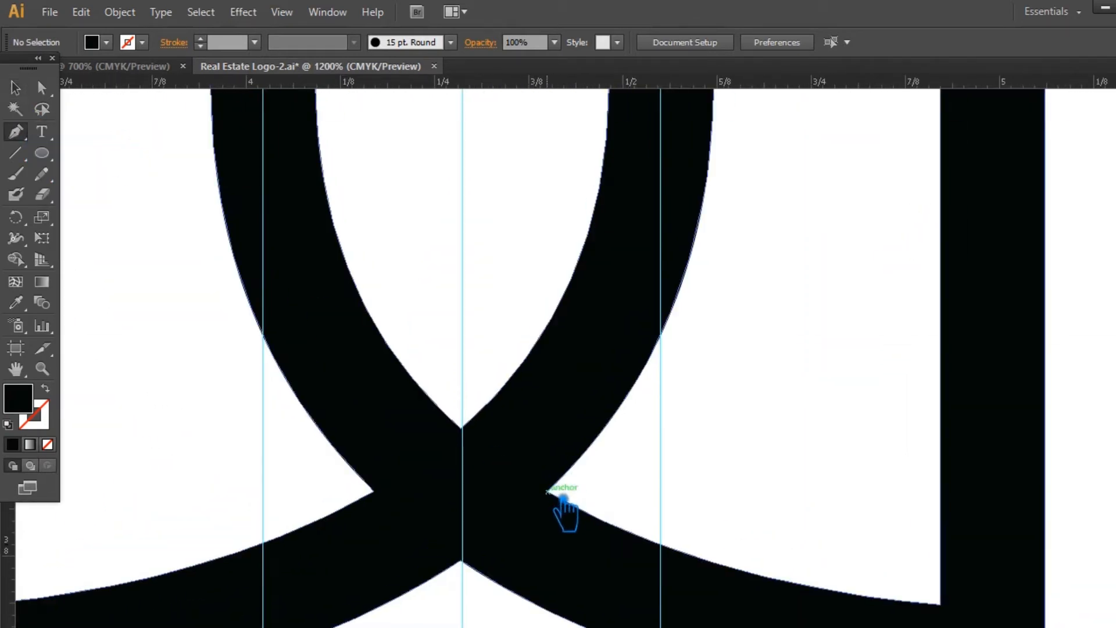
click(547, 492)
click(462, 416)
drag(462, 417, 404, 375)
- Give the dividing curve no fill and a 0.05 pt stroke in dark grey 333333
click(15, 87)
click(45, 388)
click(37, 416)
click(124, 407)
click(519, 474)
click(255, 43)
click(263, 59)
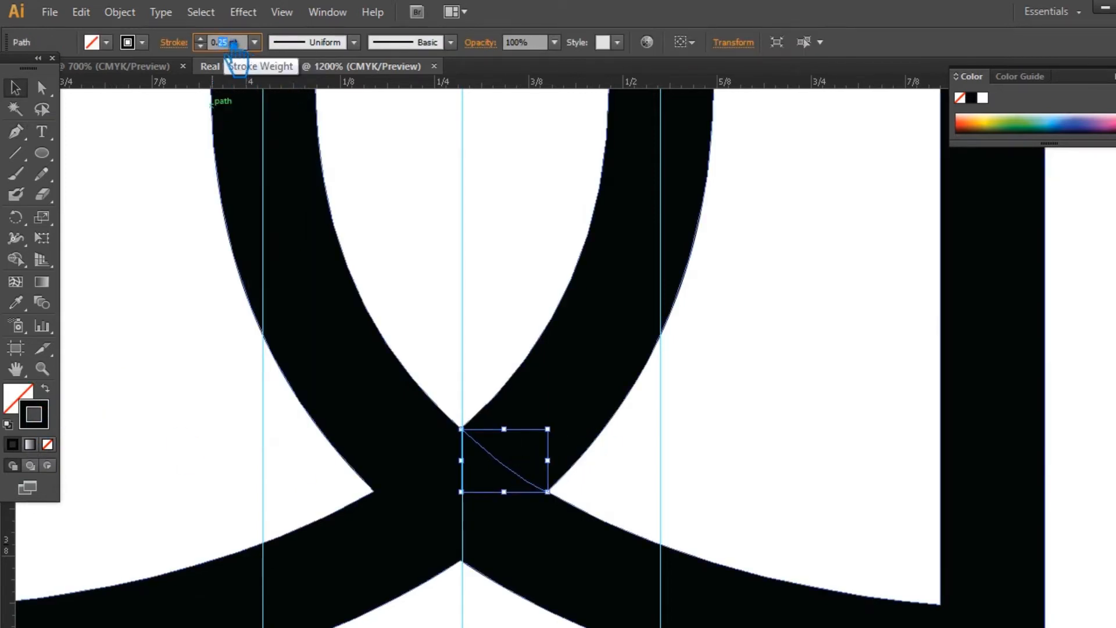
text(0.05)
key(Return)
double_click(33, 413)
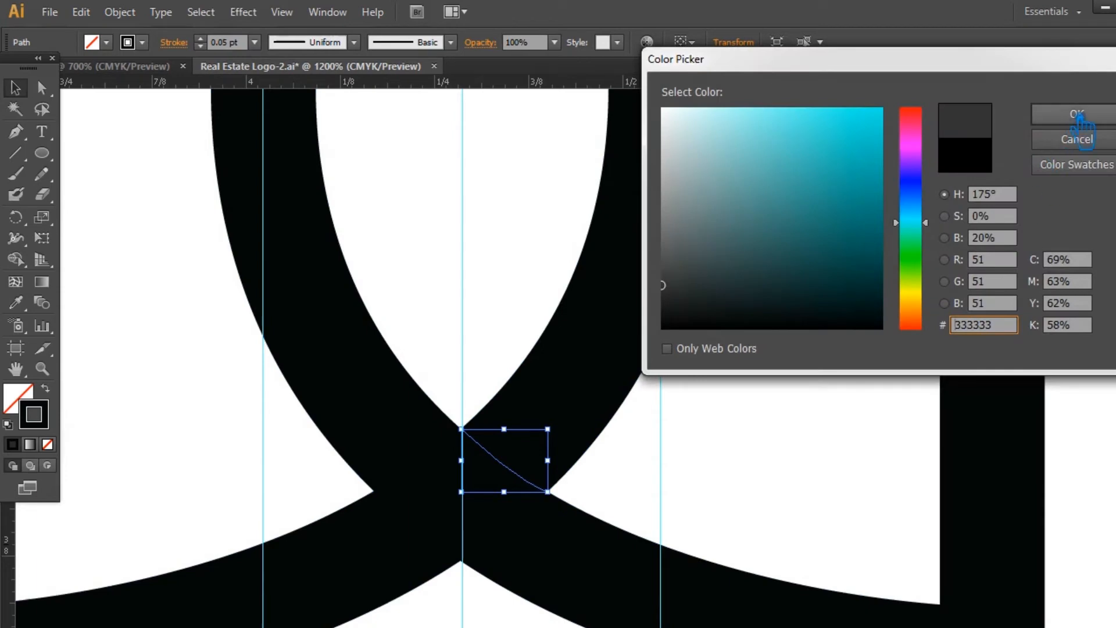
click(1077, 115)
click(810, 368)
- Draw a second curved Pen line from the crossing's left notch to the lower notch on the middle guide
key(p)
click(372, 492)
drag(461, 561, 521, 604)
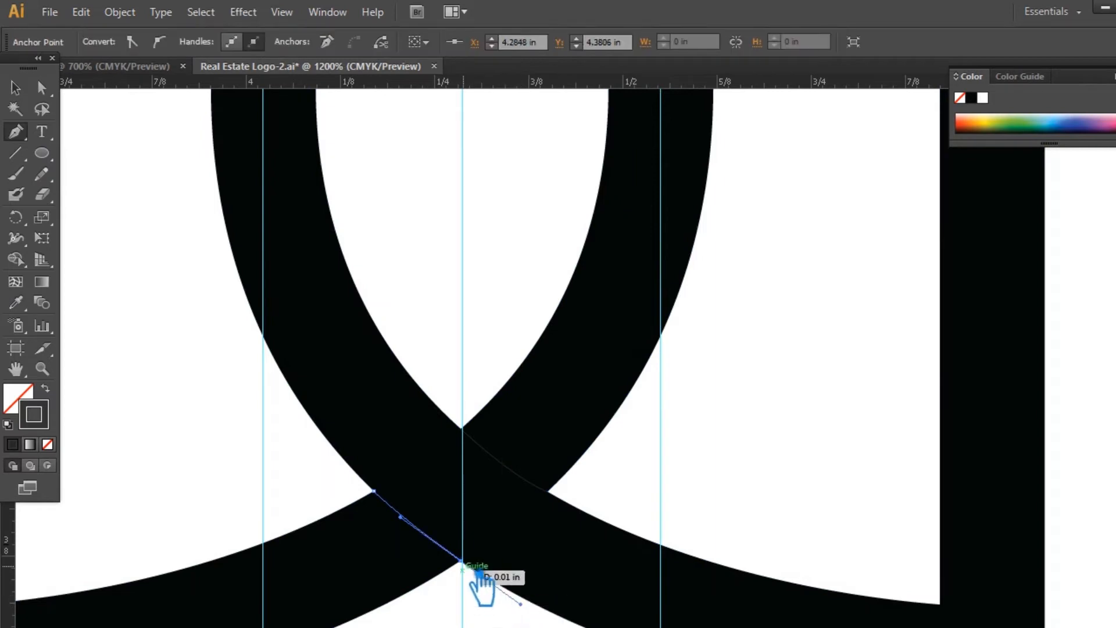
- Finish the lower curved Pen line at the lower notch on the middle guide and deselect it
click(461, 561)
click(36, 87)
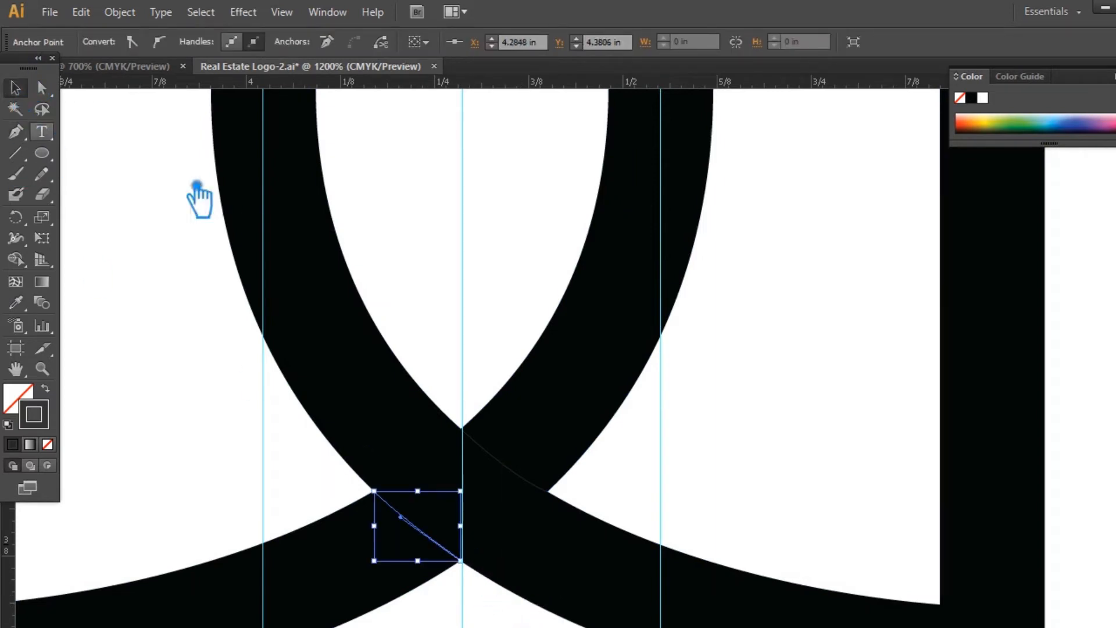
click(716, 424)
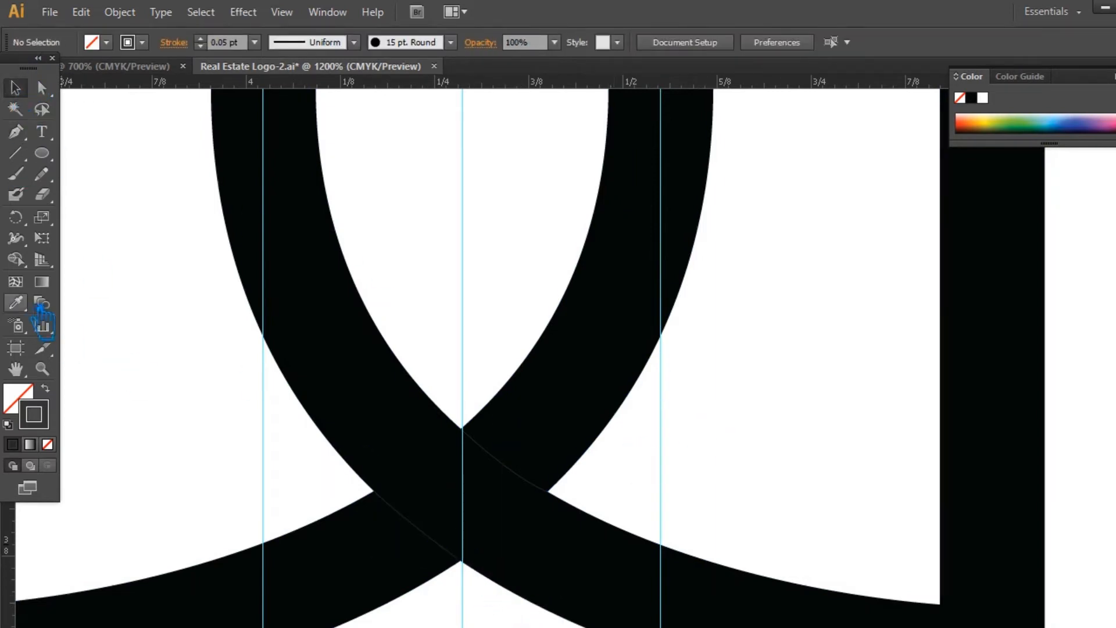
- Divide all the artwork along the dividing curves with Pathfinder and ungroup the resulting pieces
key(ctrl+a)
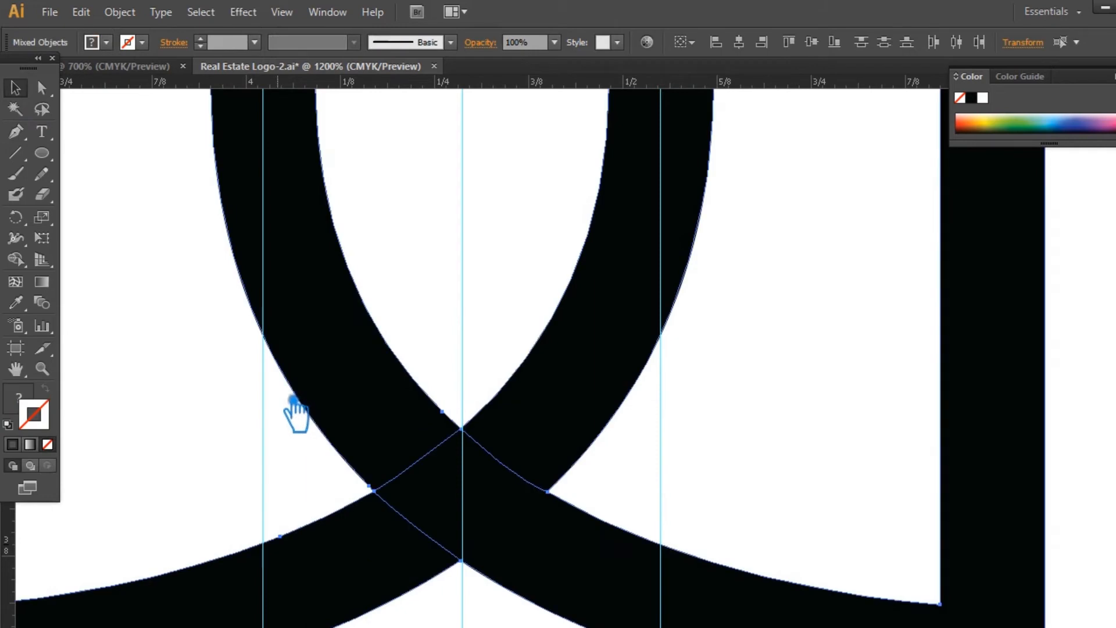
click(1113, 428)
click(969, 508)
click(817, 418)
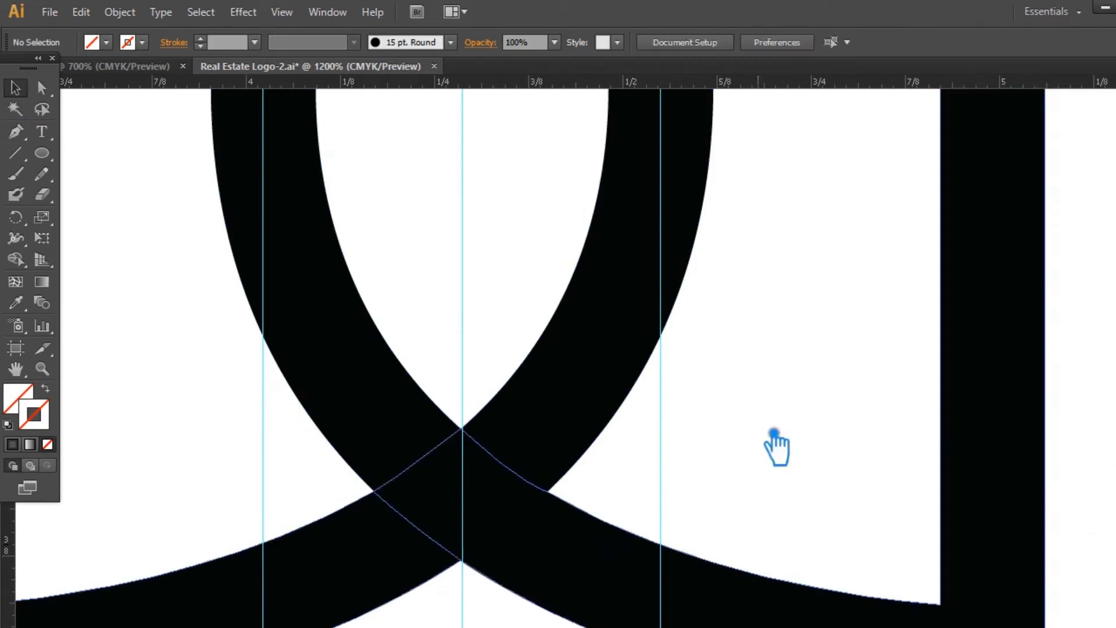
click(469, 461)
right_click(465, 459)
click(512, 564)
- Delete the two curved band pieces that rise above the crossing, leaving only the curved base
click(545, 437)
key(Delete)
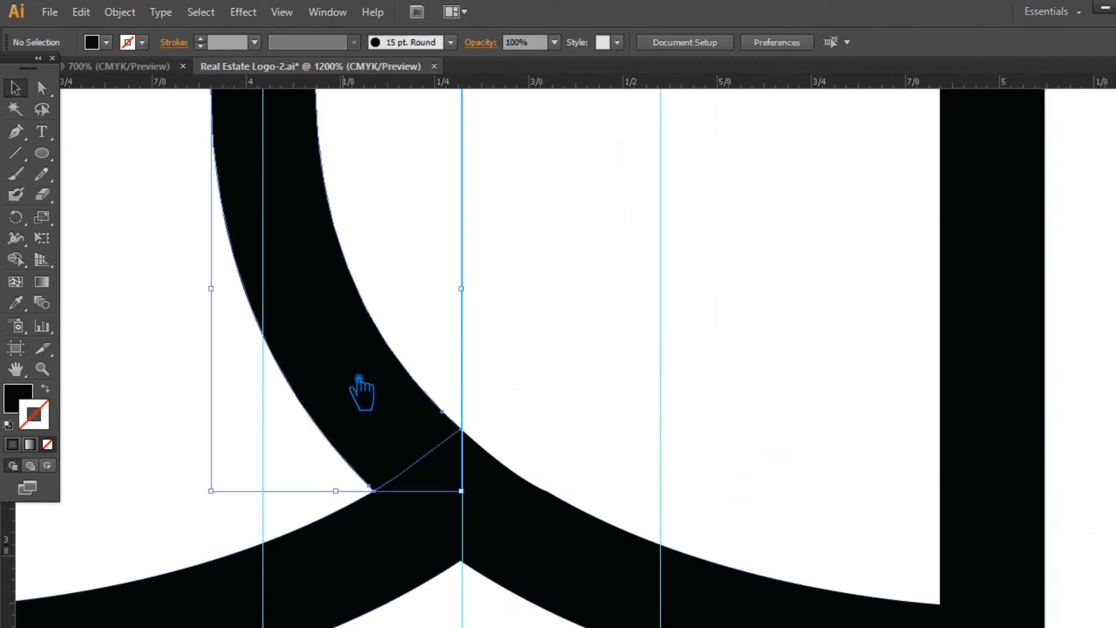
click(364, 391)
key(Delete)
- Place the map pin inside the house on the middle guide with its tip touching the peak of the base
scroll(567, 363, down, 4)
drag(577, 328, 604, 331)
key(Up)
key(Up)
key(Up)
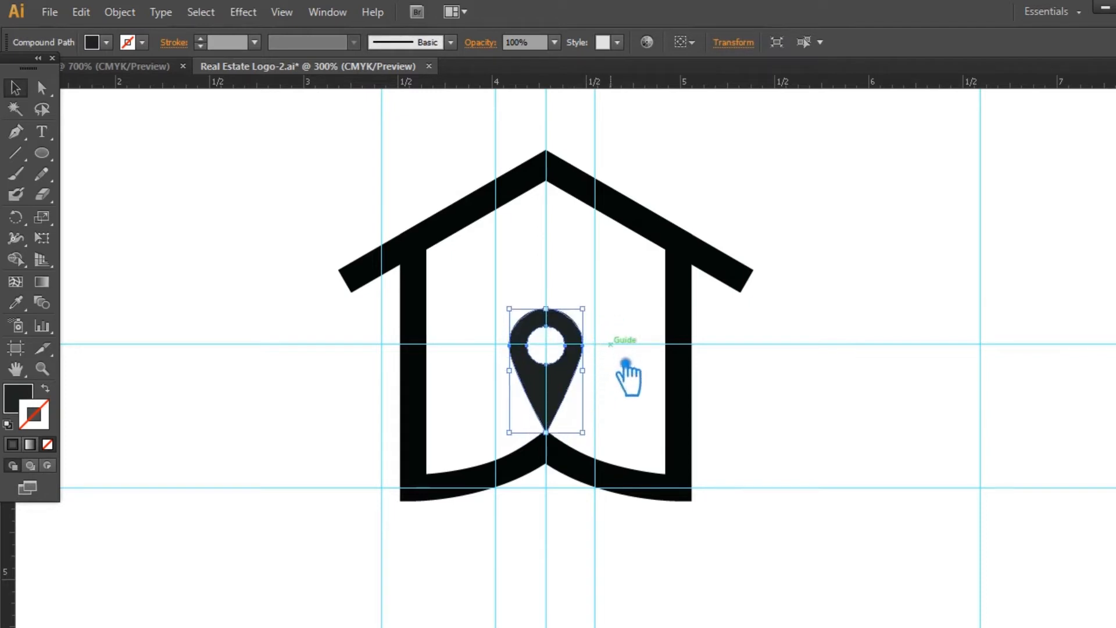
click(633, 388)
- Give the roof path the 15 pt. Round brush with a 0.75 pt stroke
click(640, 221)
click(450, 42)
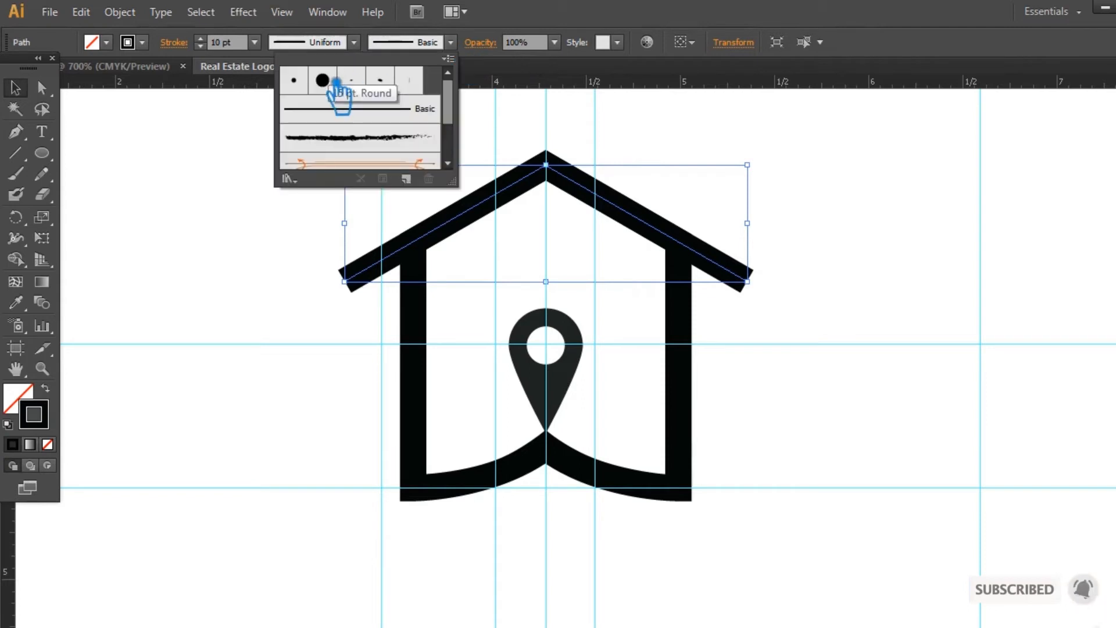
click(323, 80)
click(285, 68)
click(255, 42)
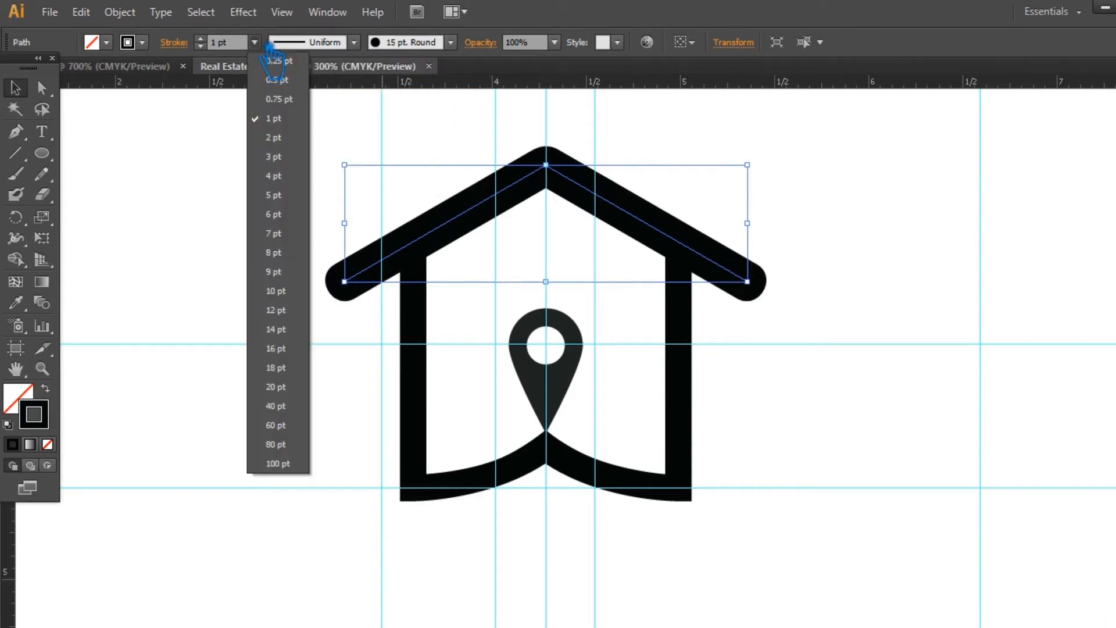
click(279, 93)
- Offset the expanded roof outline by 0.06 in with Miter joins and a miter limit of 4
click(854, 298)
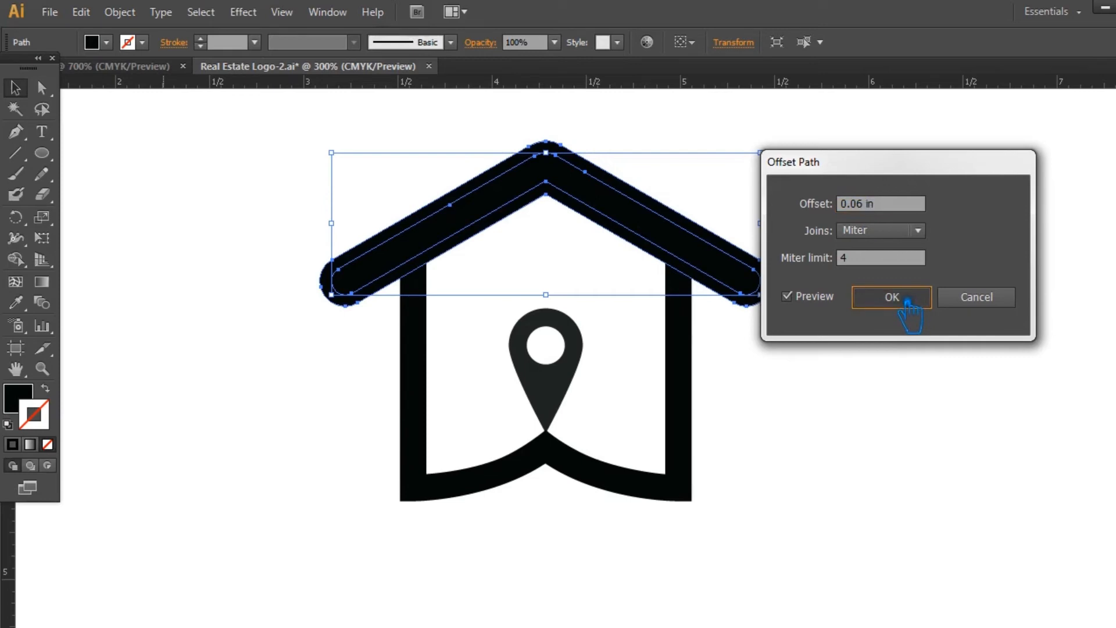
click(893, 297)
click(884, 282)
- Divide the roof, its offset outline and the walls with Pathfinder, and ungroup the pieces
drag(863, 244, 317, 203)
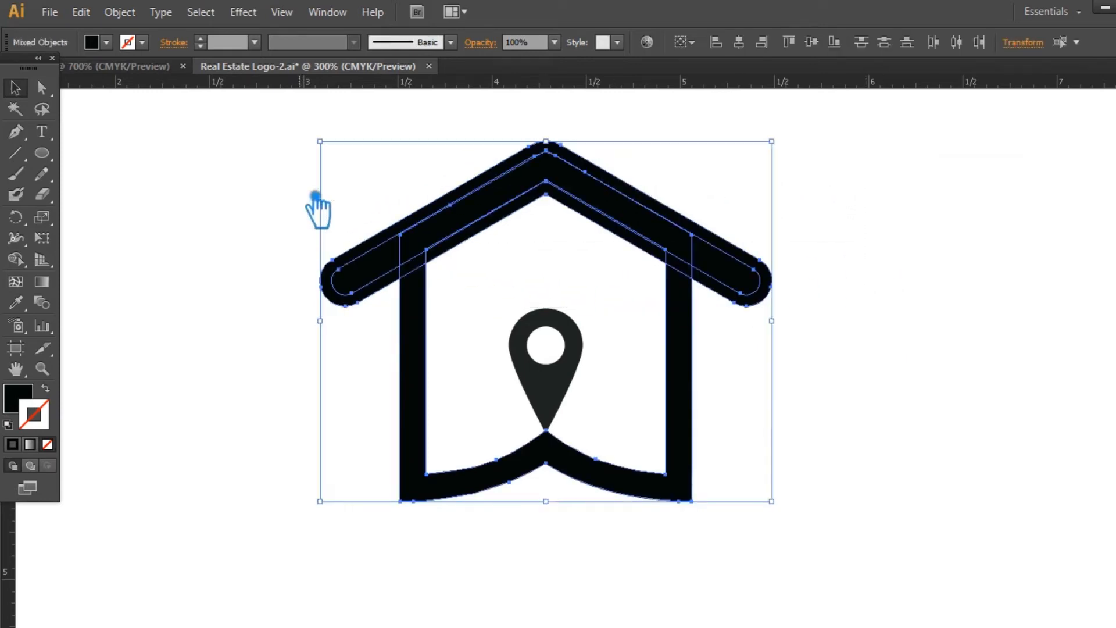
key(ctrl+shift+F9)
click(971, 509)
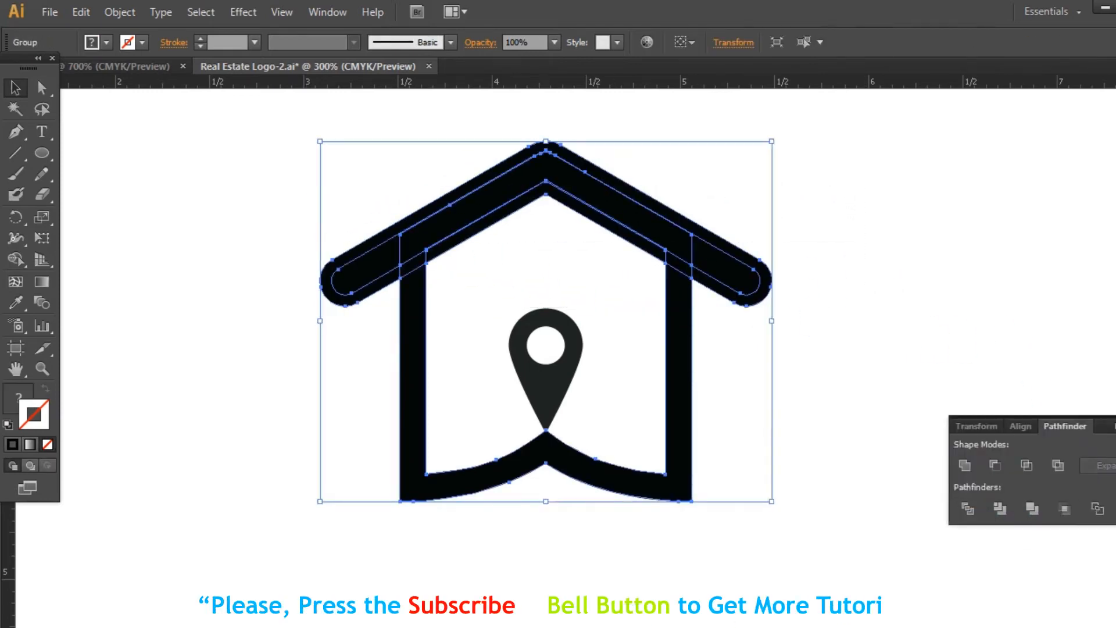
key(ctrl+shift+F9)
click(913, 314)
right_click(663, 220)
click(707, 317)
click(872, 314)
- Delete the surplus offset pieces around the roof, keeping the sections that overlap the walls
click(617, 183)
shift+click(599, 219)
key(Delete)
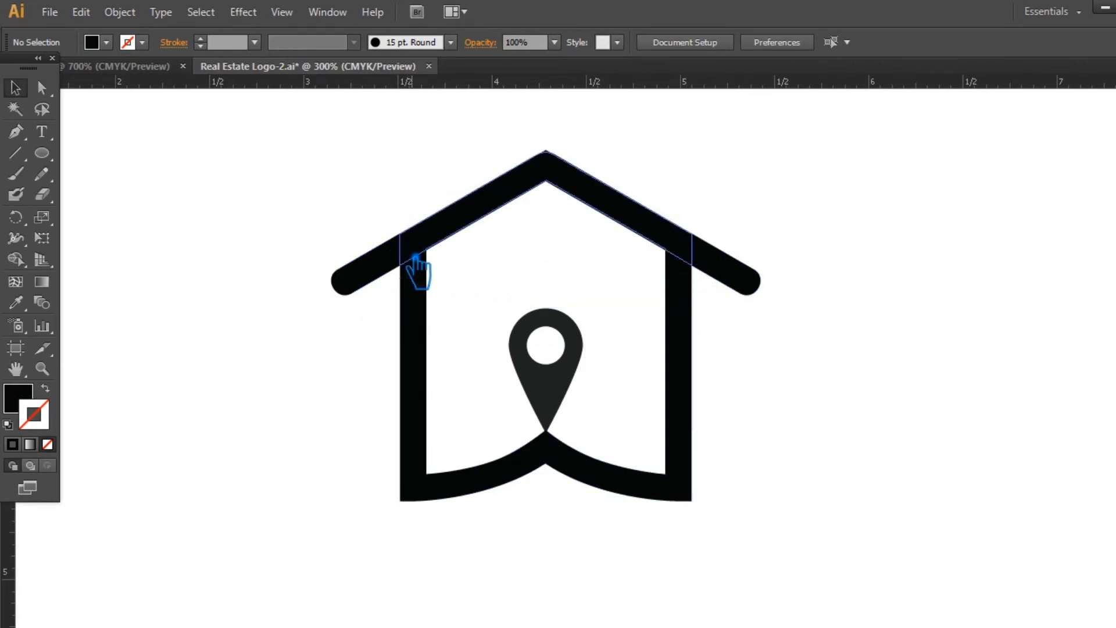
- Unite the roof pieces into a single shape and save the document
click(388, 259)
shift+click(750, 279)
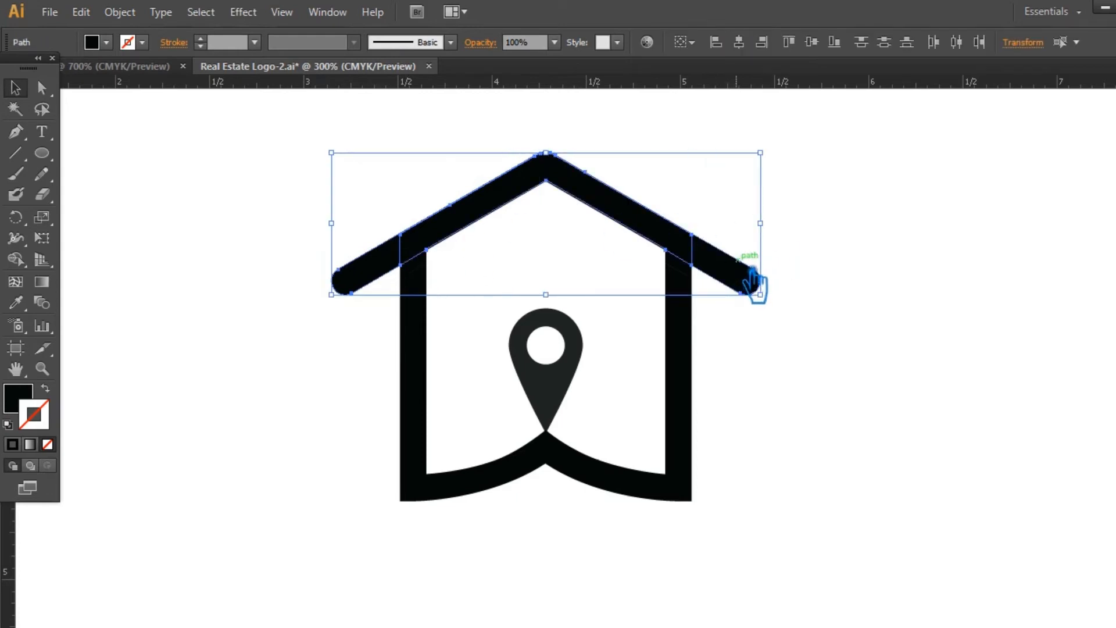
key(shift+ctrl+F9)
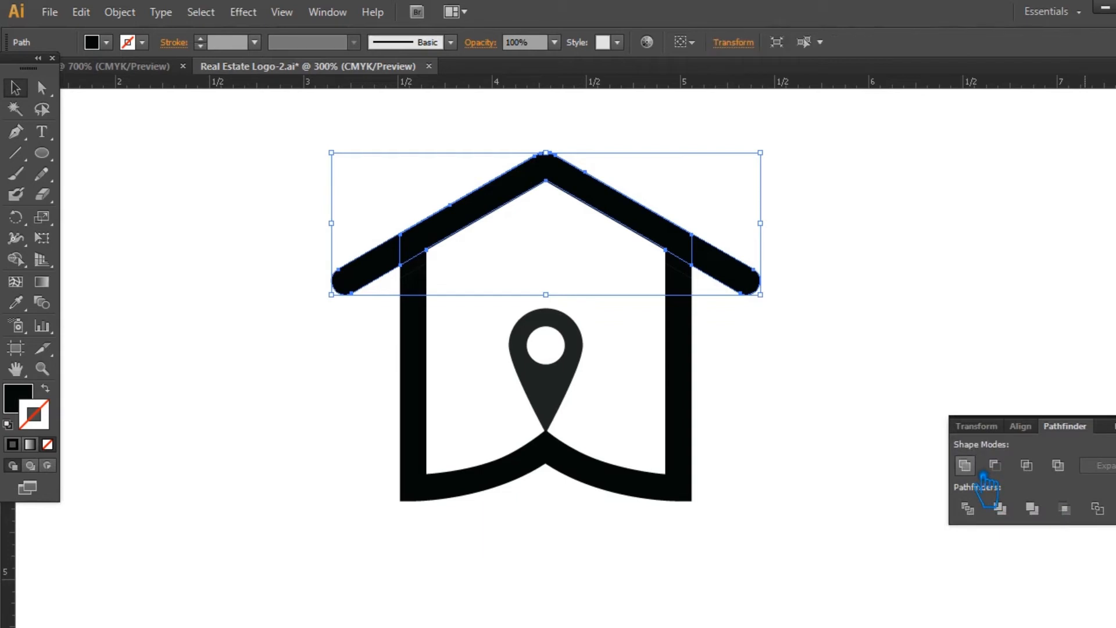
key(shift+ctrl+F9)
click(840, 424)
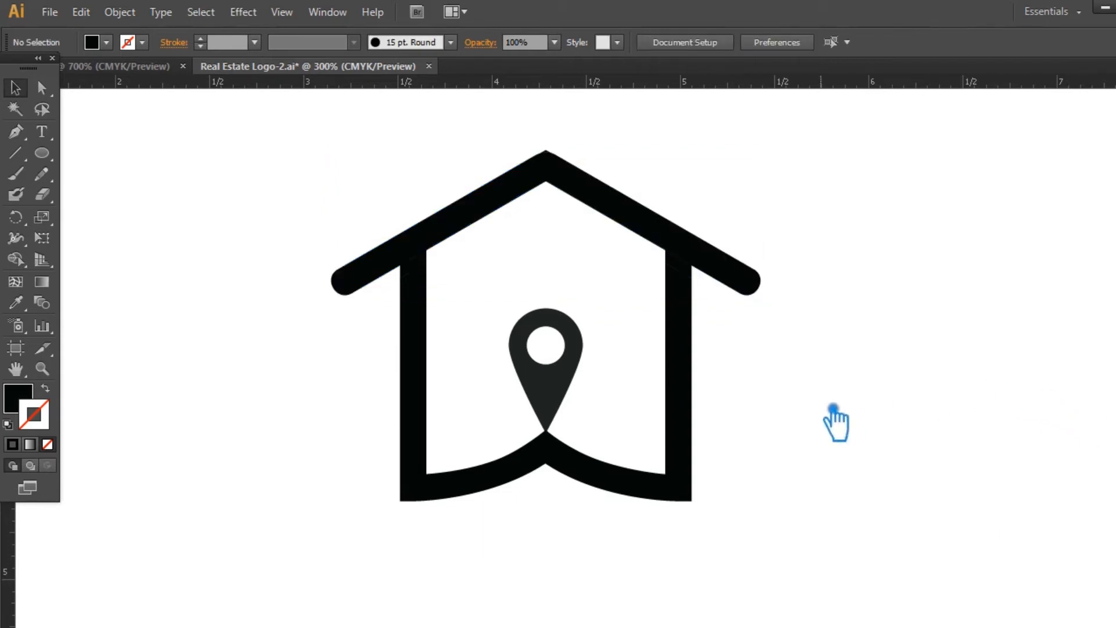
key(ctrl+s)
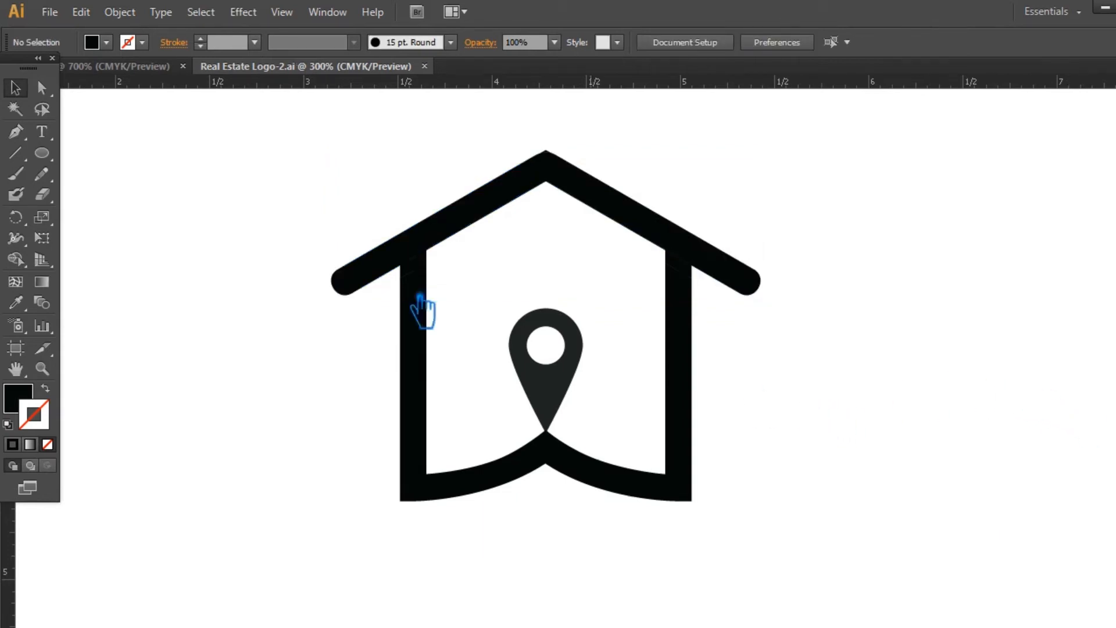
- Fill the united roof shape with orange C04727
click(417, 243)
click(19, 402)
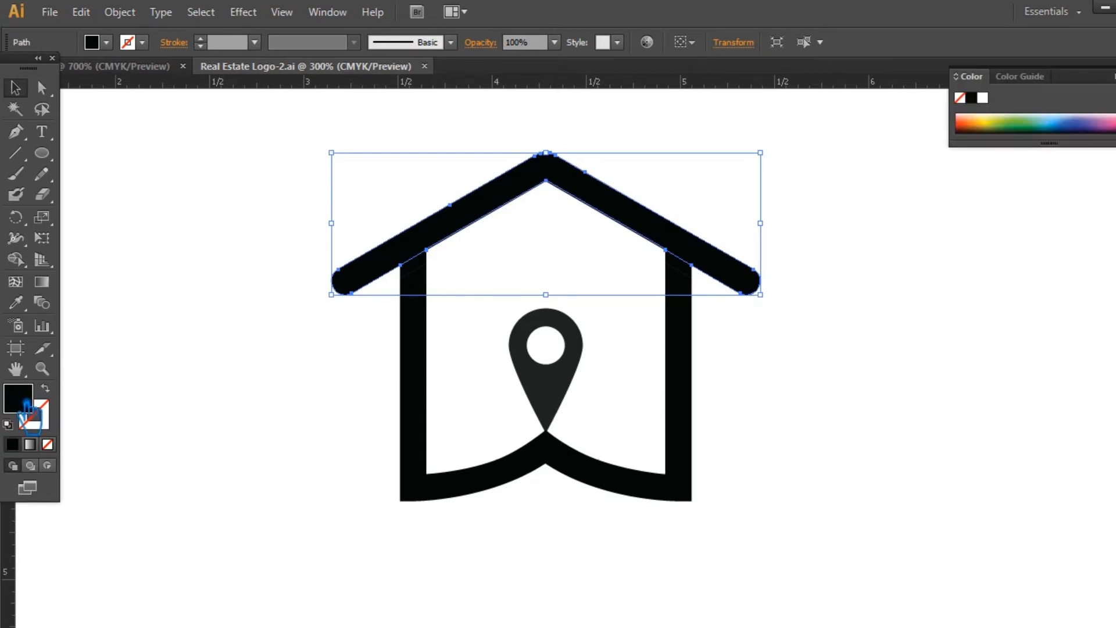
double_click(27, 403)
drag(921, 302, 931, 320)
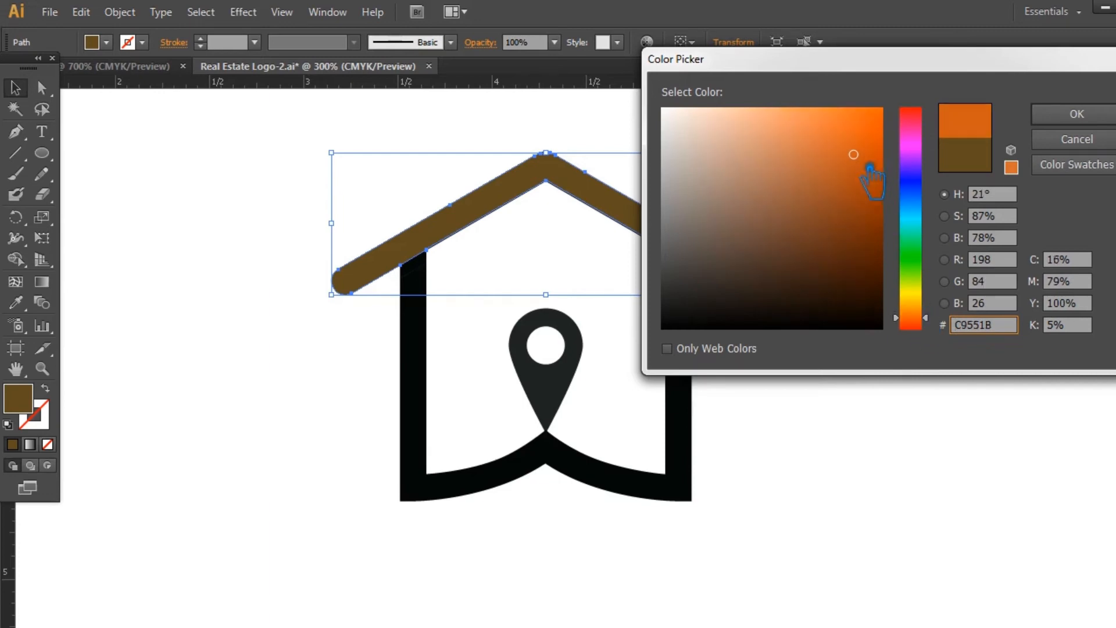
drag(870, 169, 841, 182)
drag(925, 328, 926, 329)
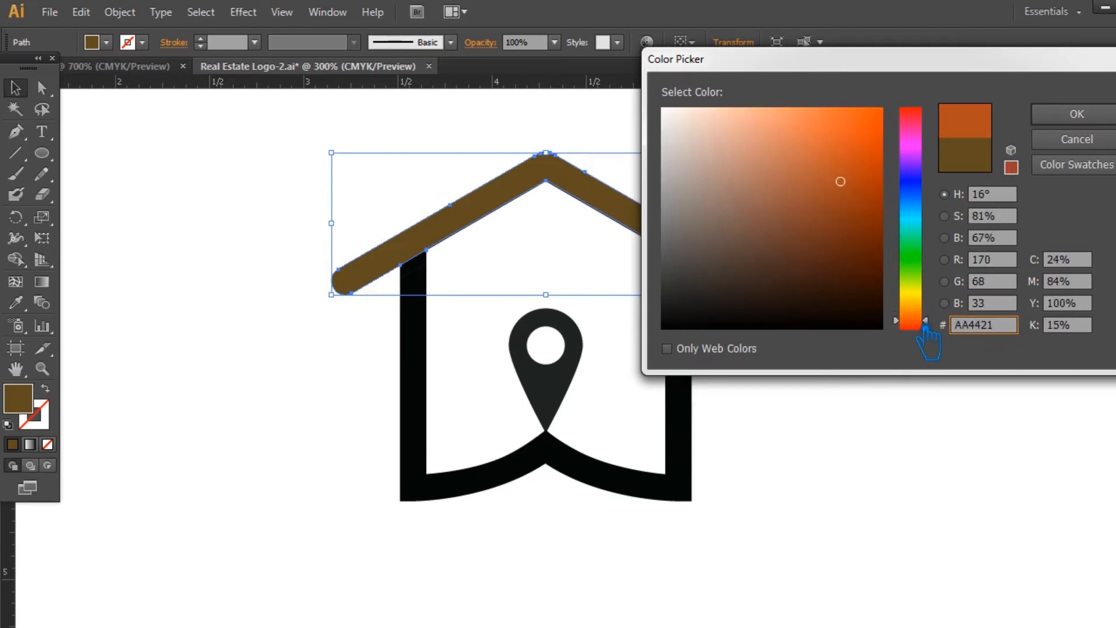
drag(840, 182, 851, 161)
click(1077, 114)
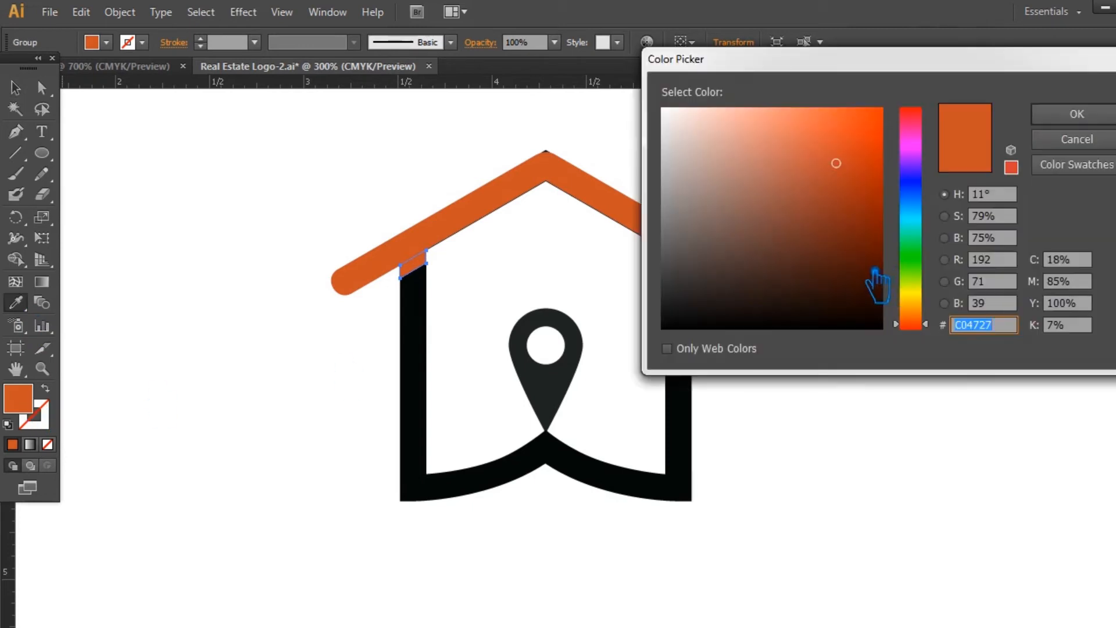
- Fill the two small shadow pieces under the roof with dark reddish orange 932A15
drag(859, 192, 864, 199)
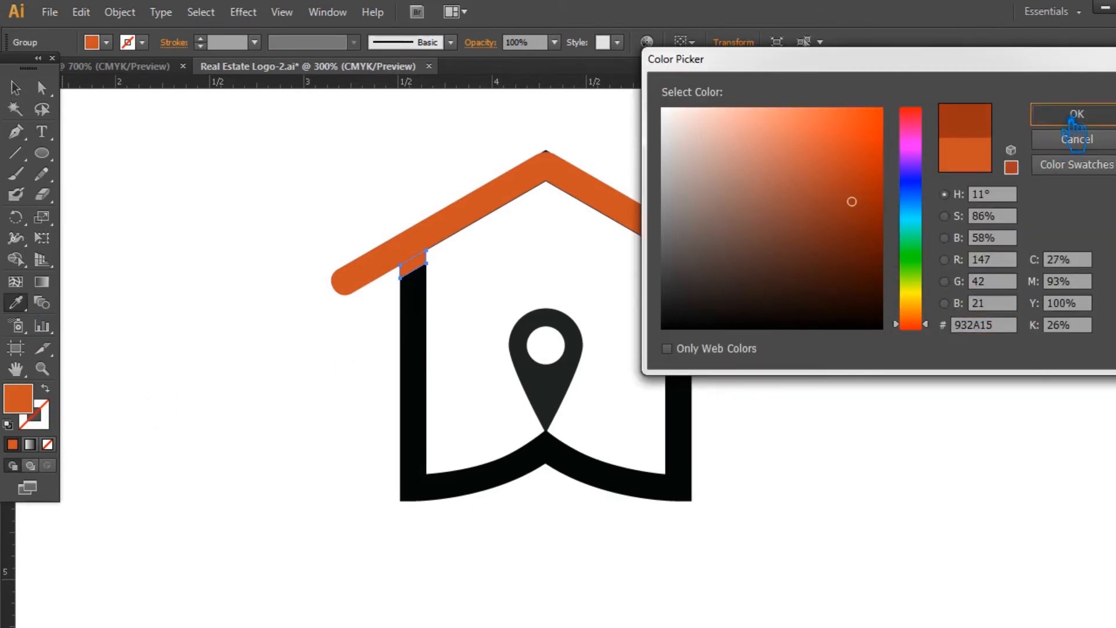
click(1077, 113)
key(v)
click(230, 239)
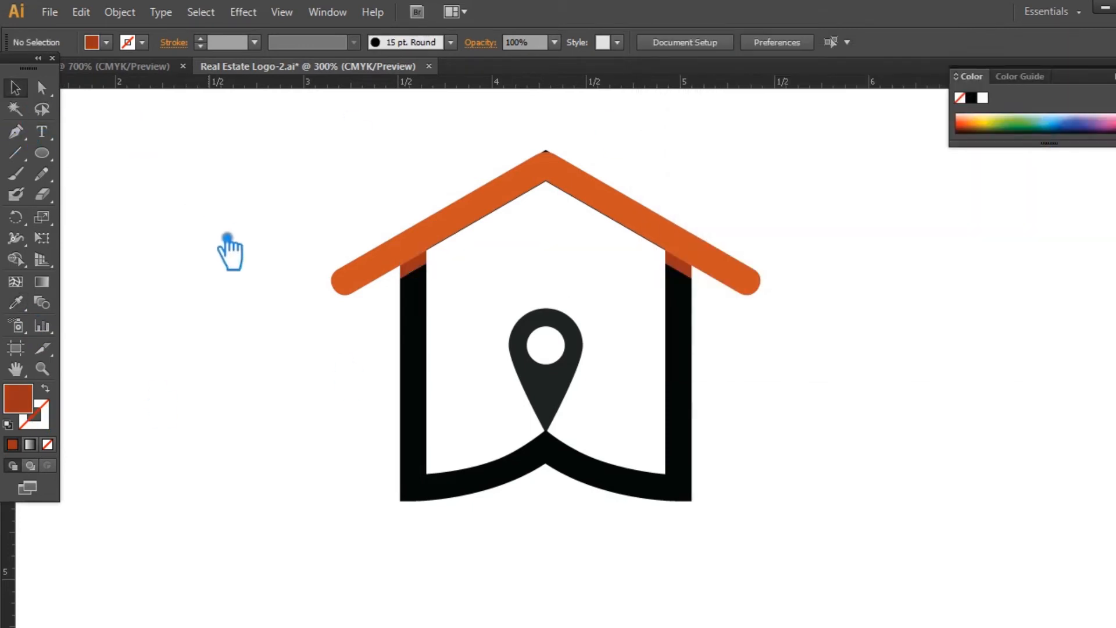
- Apply the shadow pieces' dark reddish orange to the walls and curved base with the Eyedropper
click(426, 322)
click(17, 304)
click(422, 268)
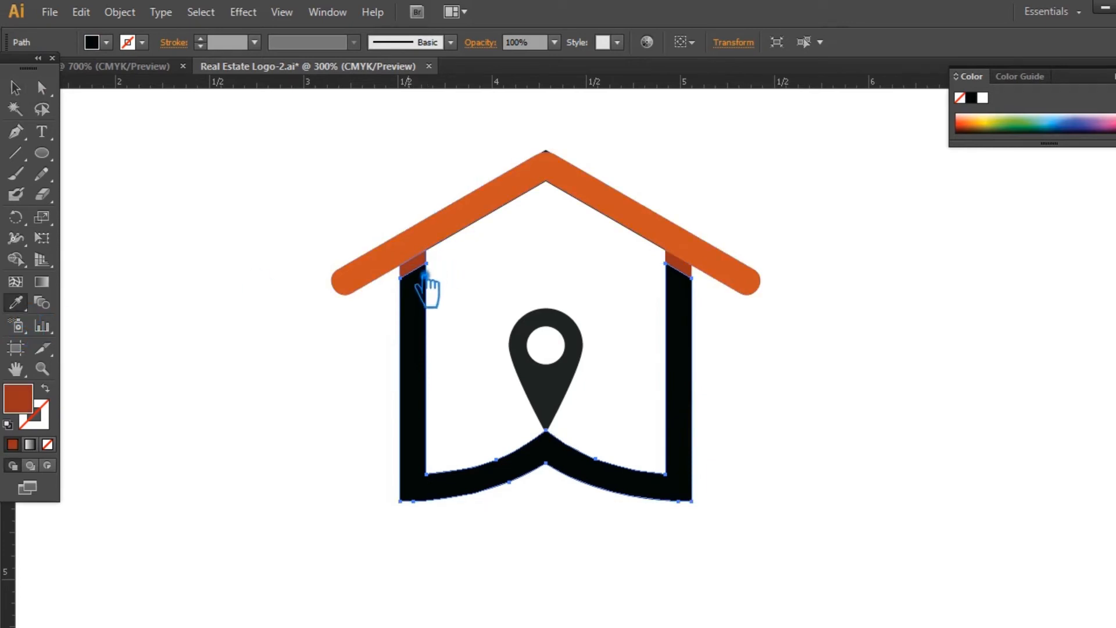
click(16, 88)
click(437, 267)
- Change the two shadow pieces under the roof to a darker reddish brown fill
click(423, 264)
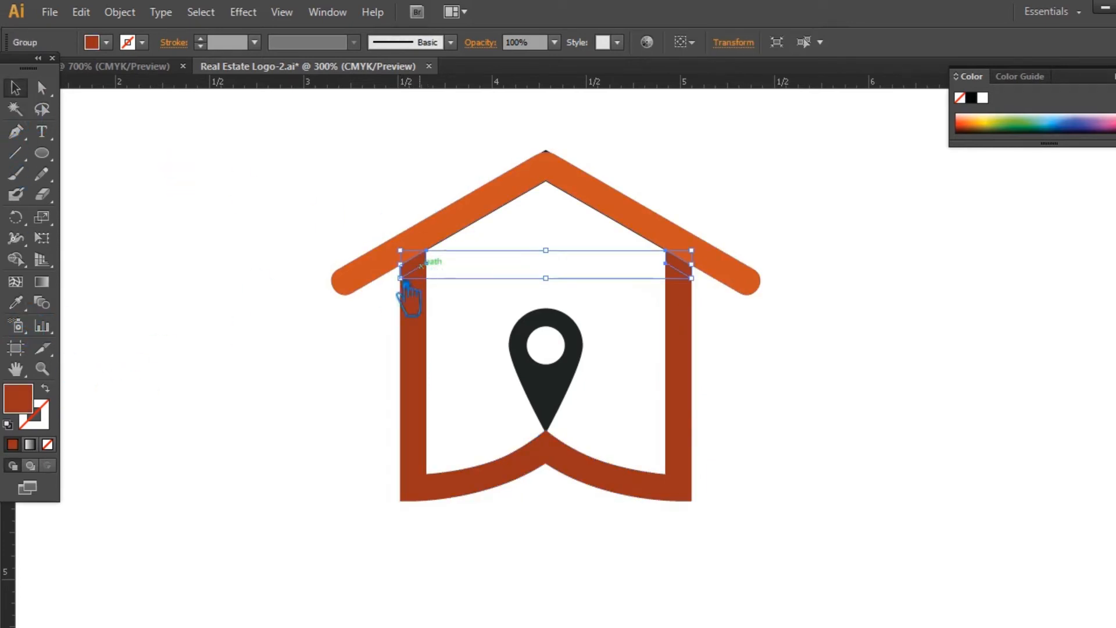
double_click(18, 398)
drag(855, 213, 863, 234)
click(1076, 114)
click(838, 208)
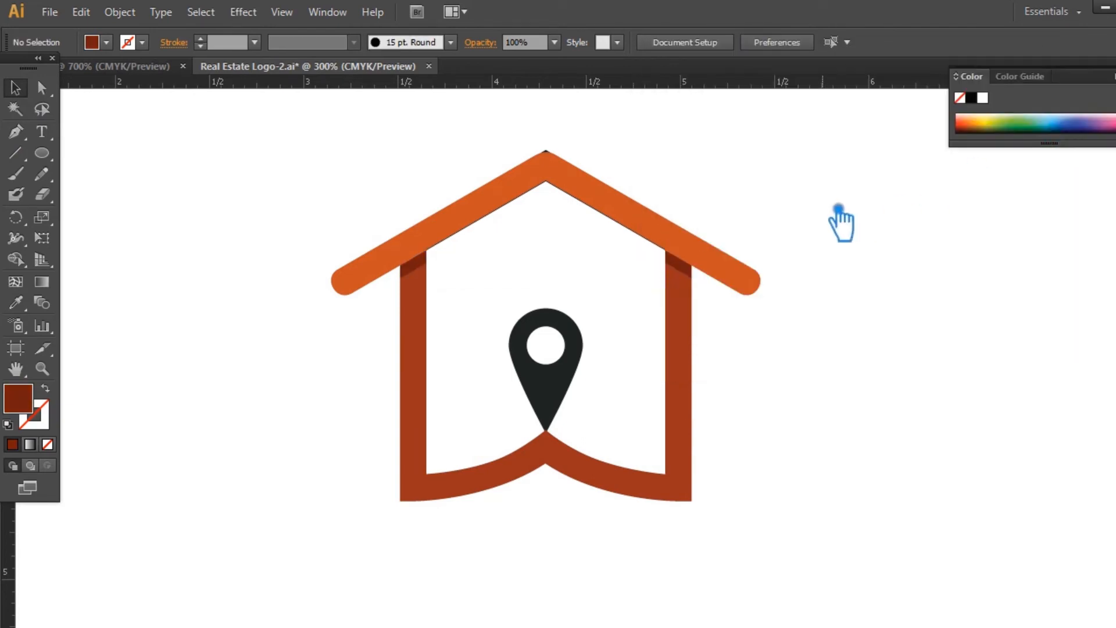
click(562, 401)
key(ctrl+a)
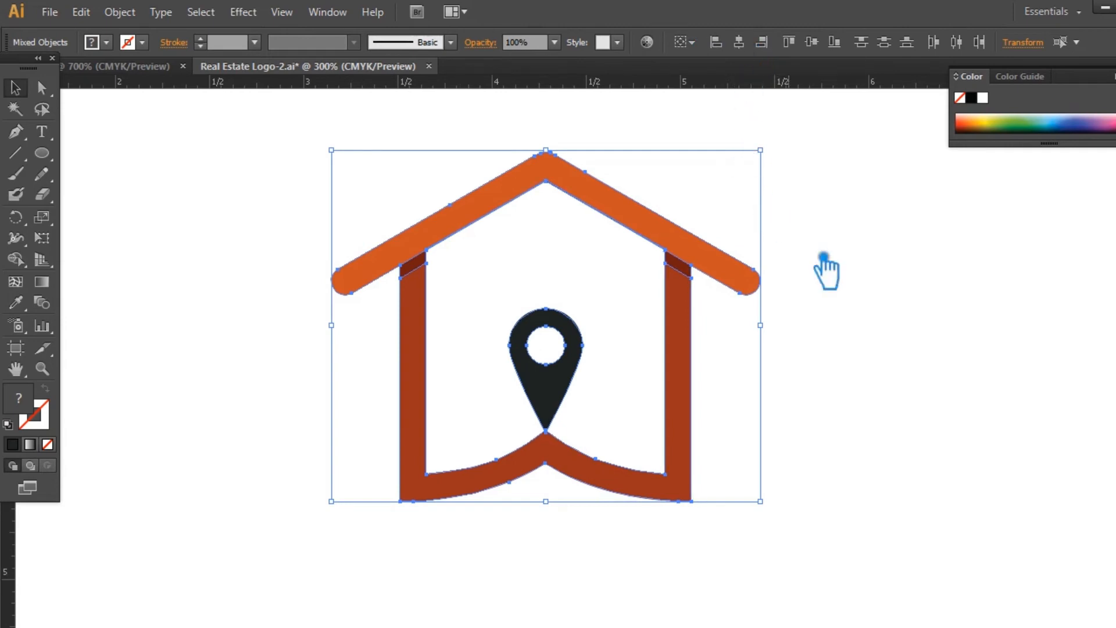
click(808, 337)
drag(773, 517, 399, 406)
click(777, 443)
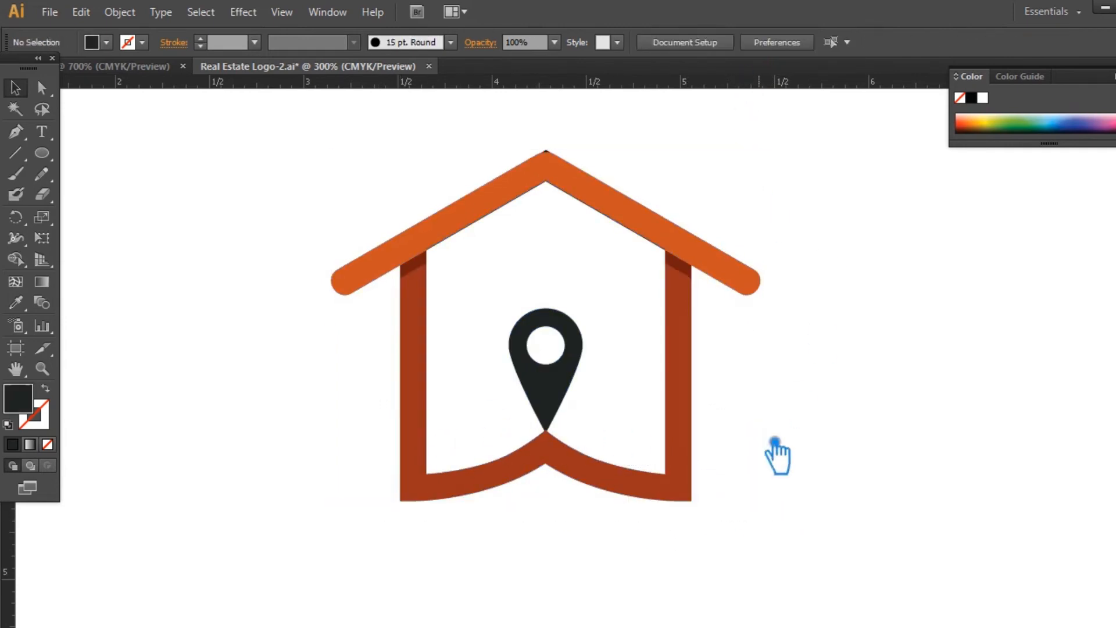
- Apply the roof's orange fill to the map pin with the Eyedropper
click(568, 414)
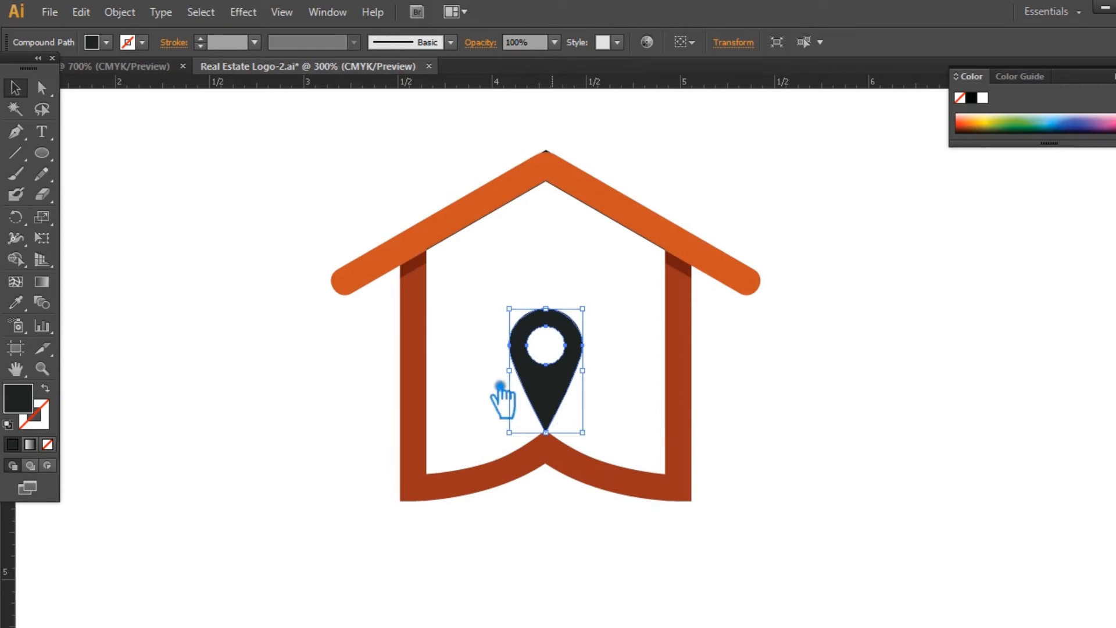
click(26, 309)
click(424, 274)
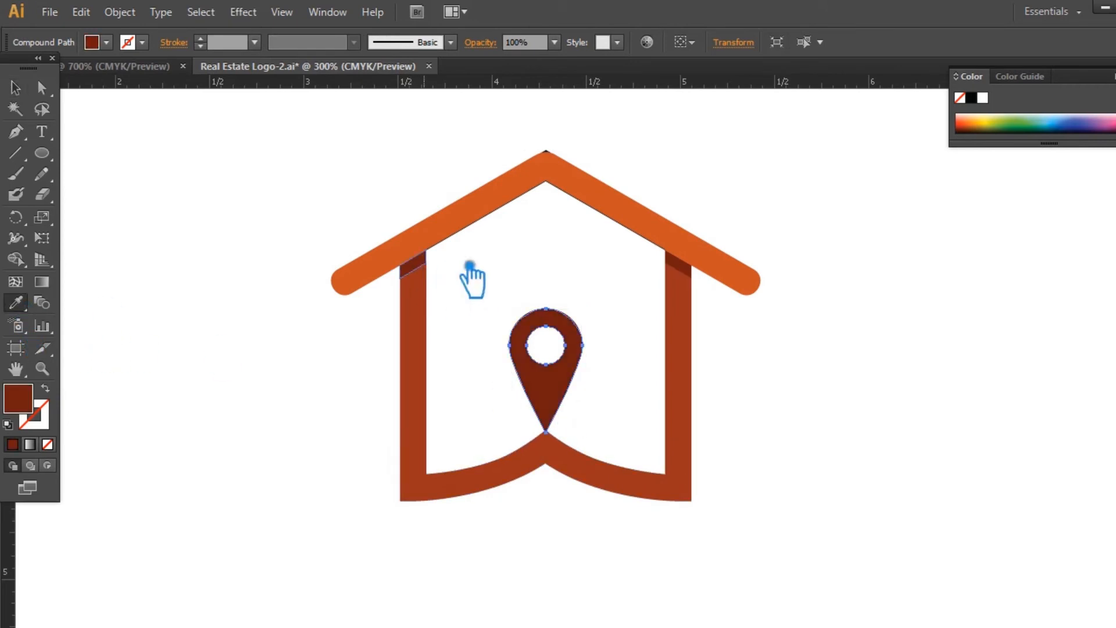
click(490, 201)
click(17, 90)
click(786, 328)
- Ungroup the house artwork so the roof, shadow pieces and walls are separate objects
click(422, 274)
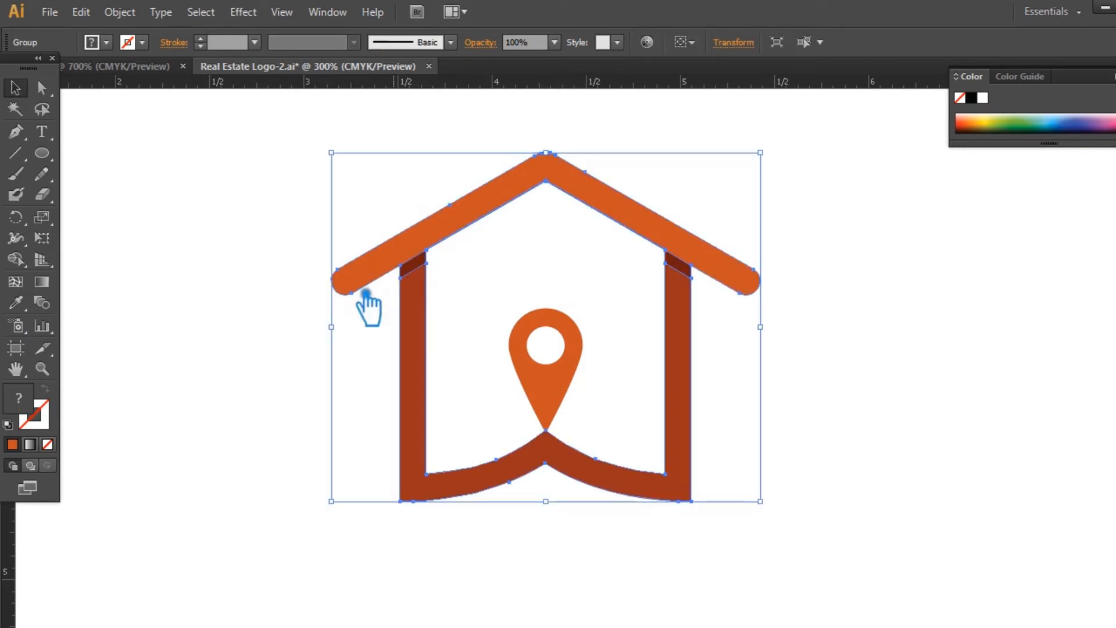
click(273, 342)
right_click(428, 243)
click(456, 339)
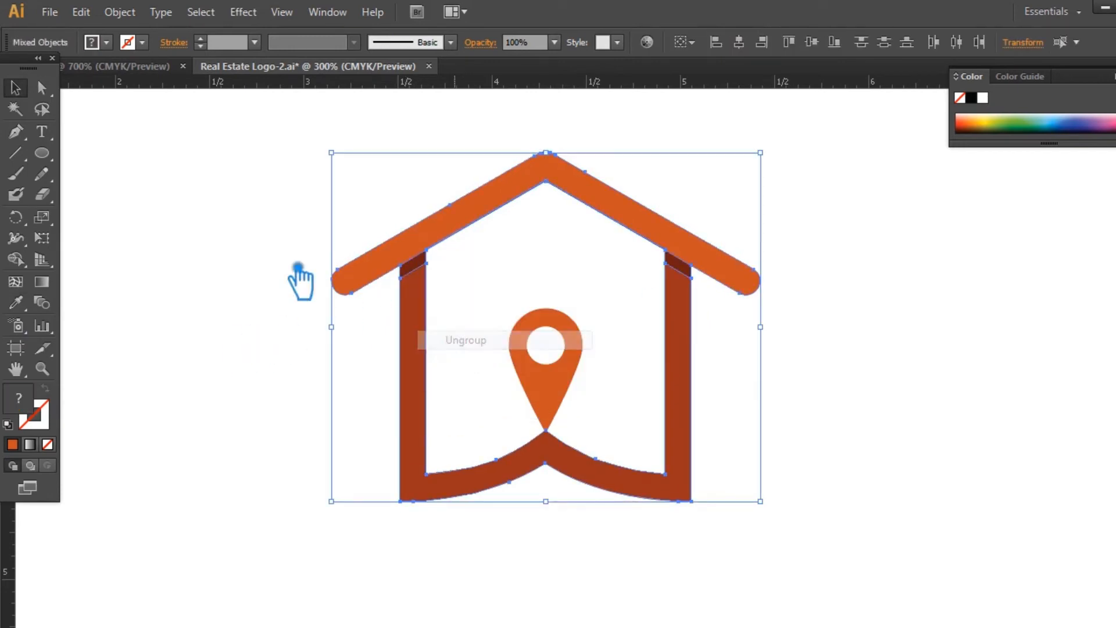
click(374, 304)
- Pick a lighter orange, CE4D34, for the roof's fill
click(430, 265)
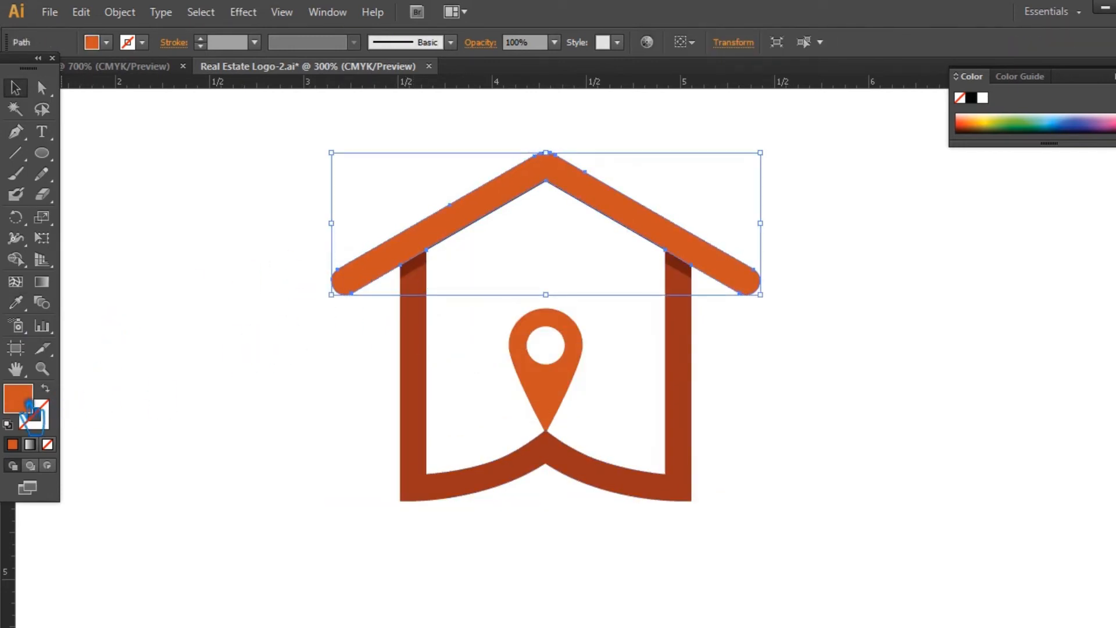
double_click(22, 400)
click(827, 150)
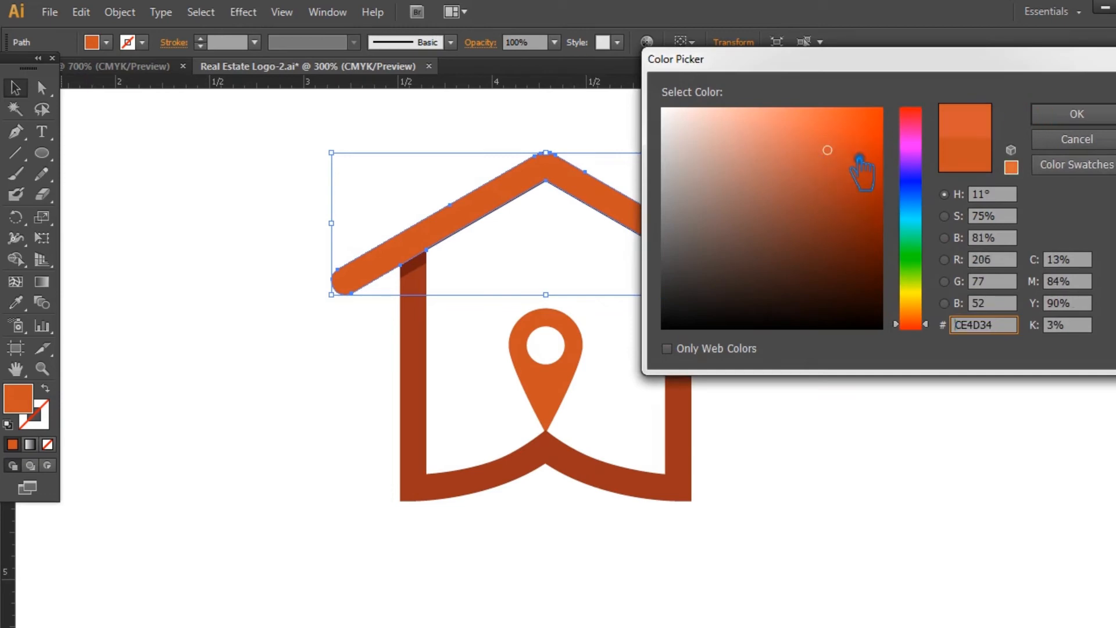